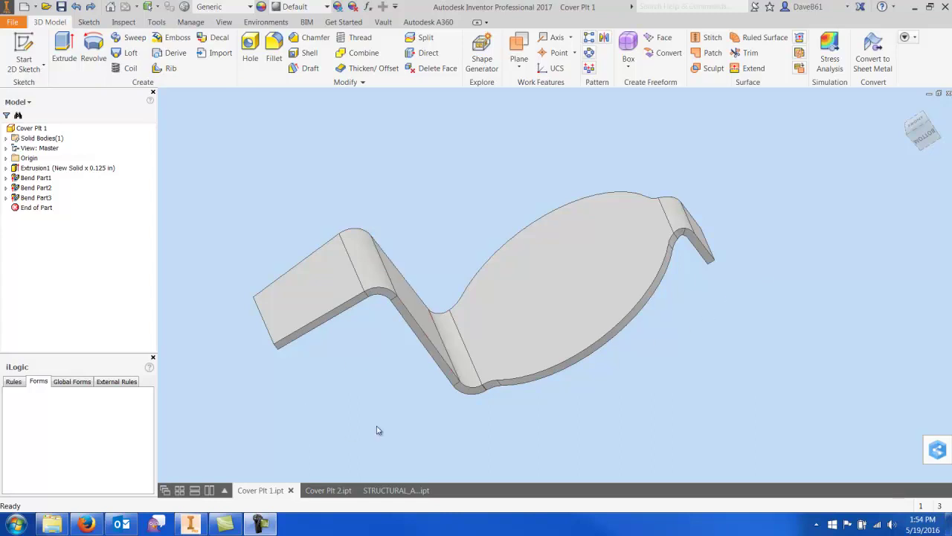
Switch to the unbent Cover Plt 2 part and orient it squarely to its front view
left_click(558, 290)
left_click(500, 427)
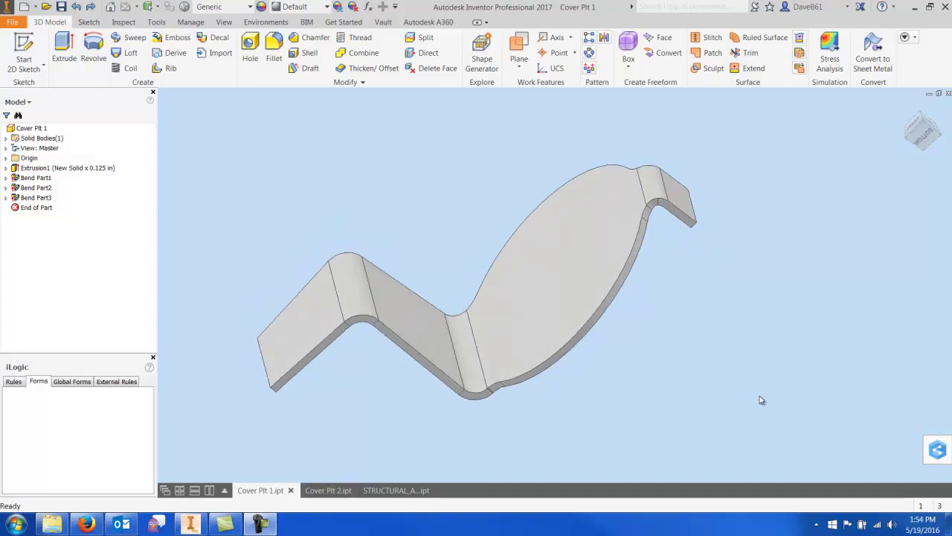
left_click(328, 489)
key("F6")
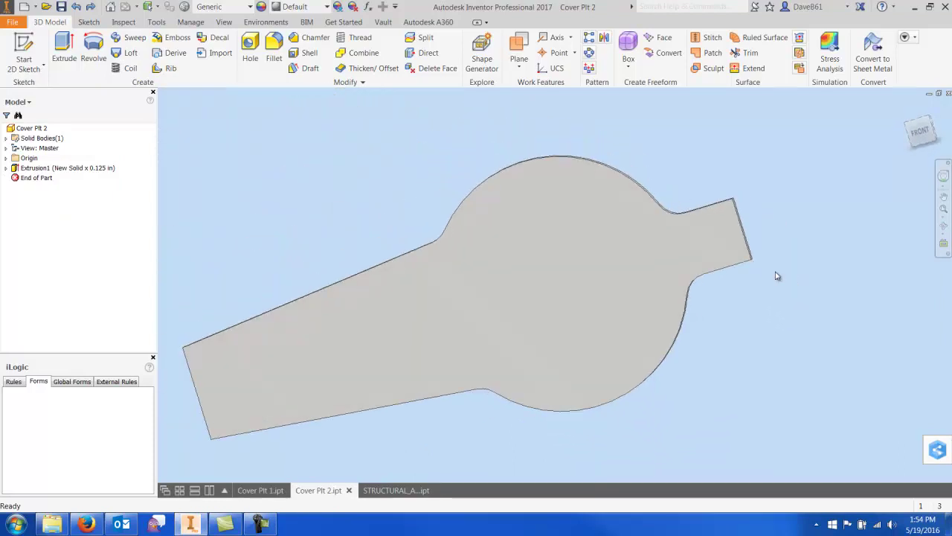
left_click(921, 133)
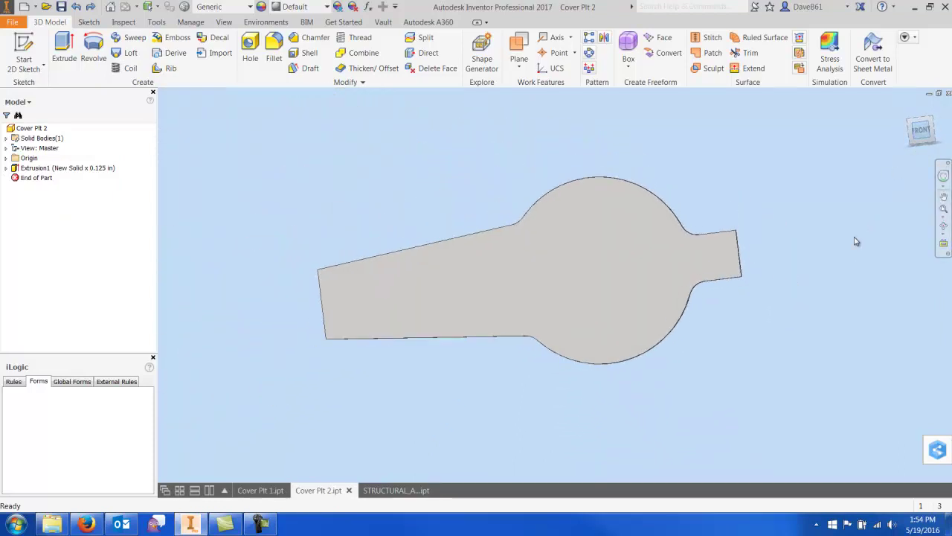
key("F6")
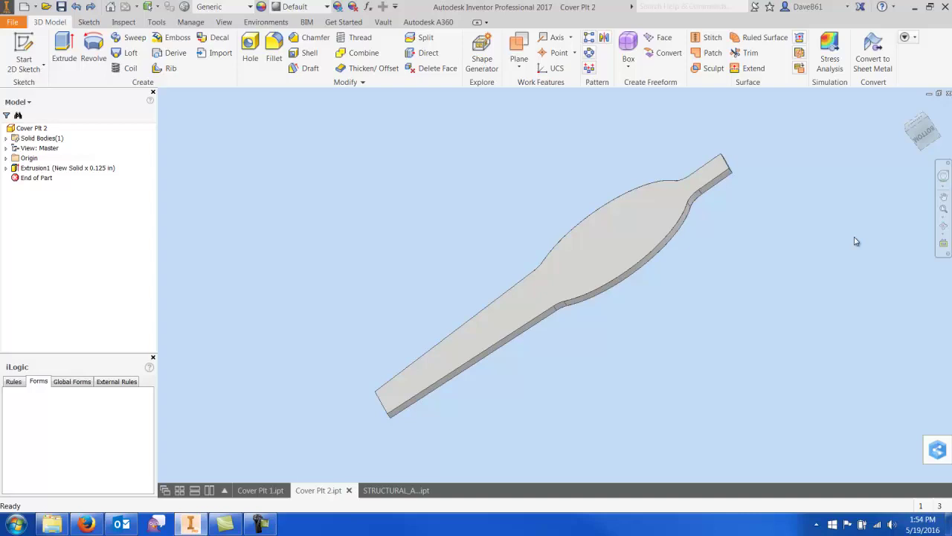
left_click(910, 137)
left_click_drag(909, 134, 913, 127)
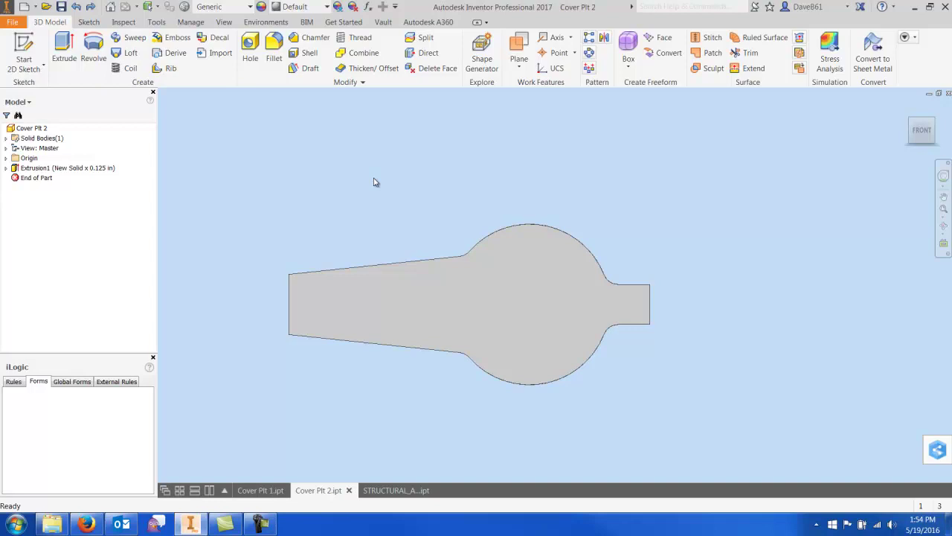
Sketch a vertical line on the plate's front face, crossing it where the tapered arm meets the round section
left_click(24, 60)
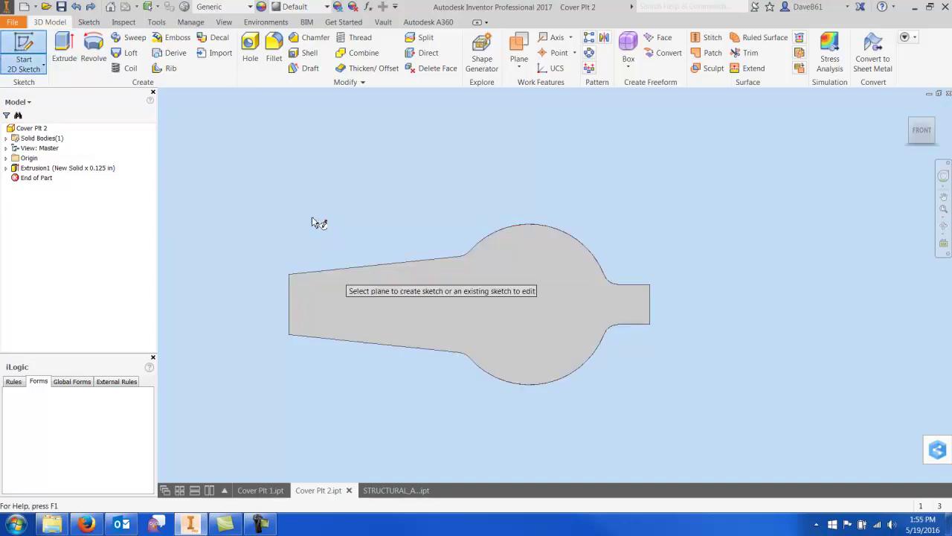
left_click(365, 307)
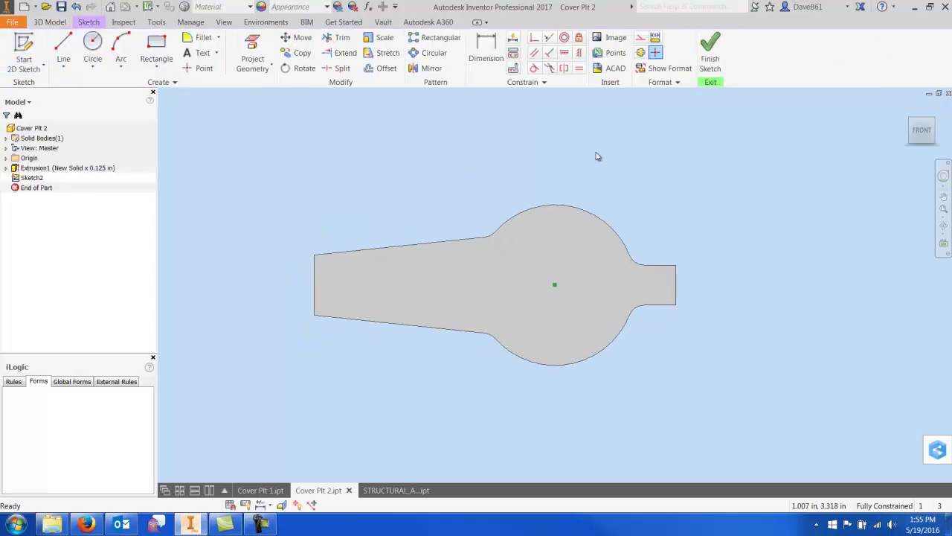
scroll(549, 155, "up", 3)
scroll(548, 155, "down", 3)
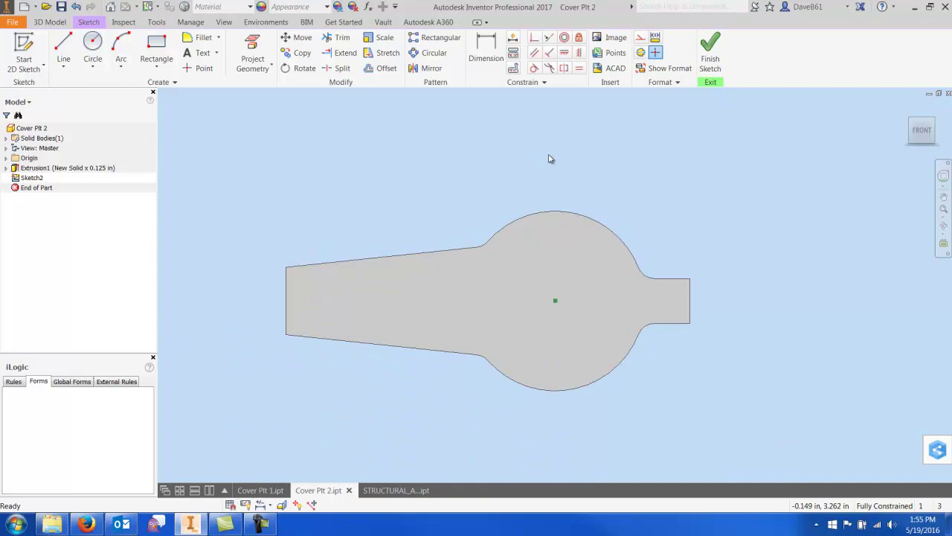
scroll(548, 155, "up", 3)
scroll(467, 196, "down", 3)
mouse_move(449, 201)
middle_mouse_down()
mouse_move(499, 178)
mouse_move(517, 158)
middle_mouse_up()
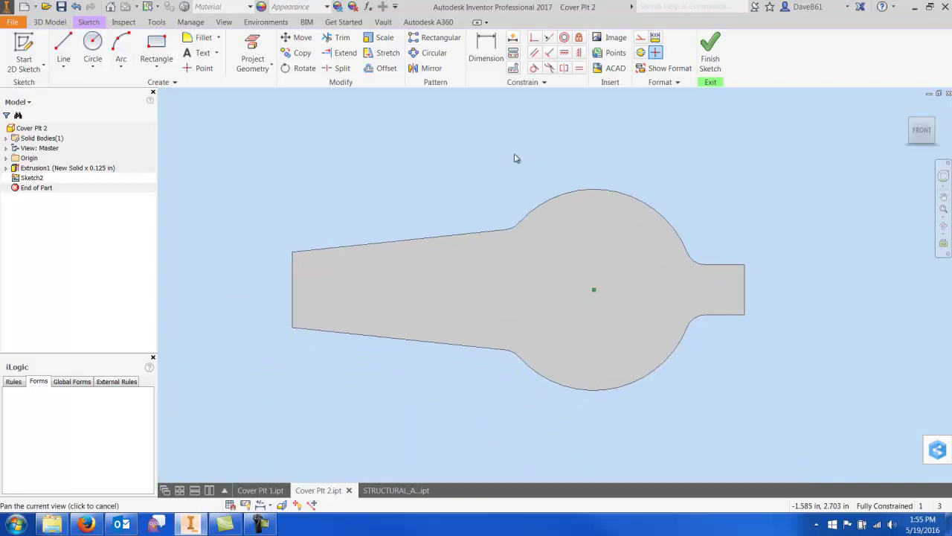
left_click(64, 47)
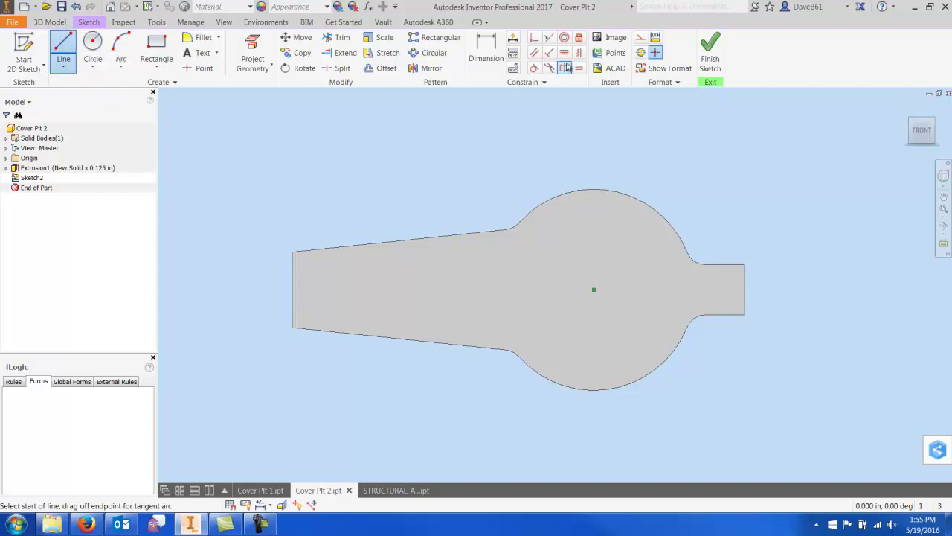
left_click(506, 215)
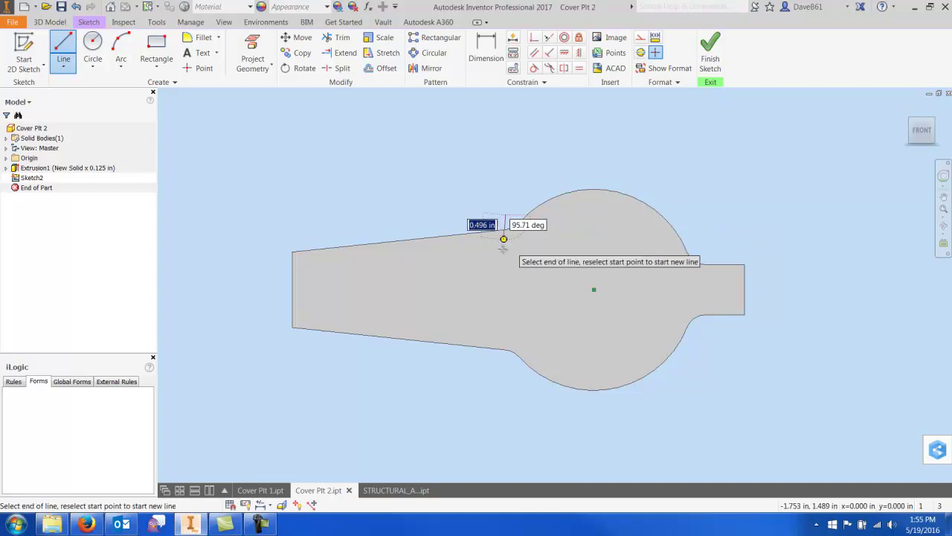
left_click(506, 376)
Dimension the line 1.75 in horizontally from the sketch's centre point and finish the sketch
key("d")
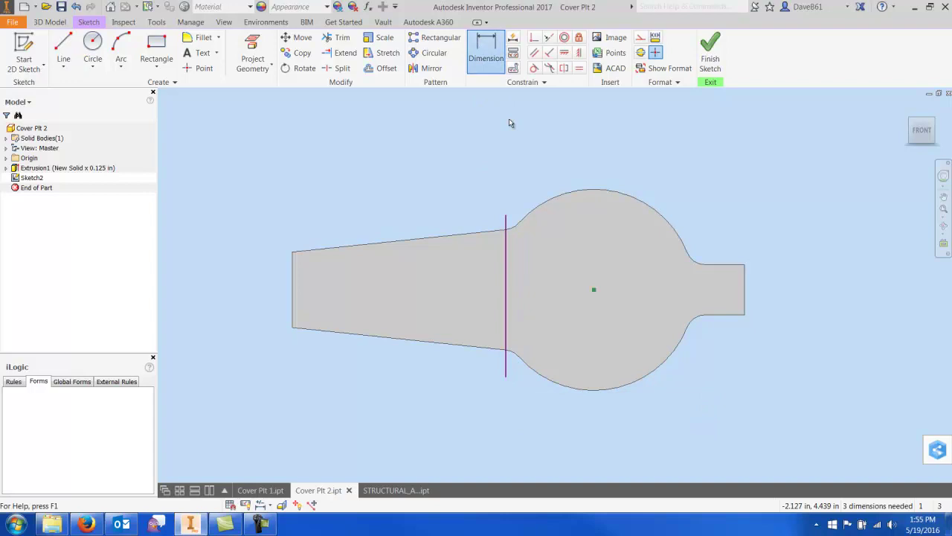
left_click(506, 215)
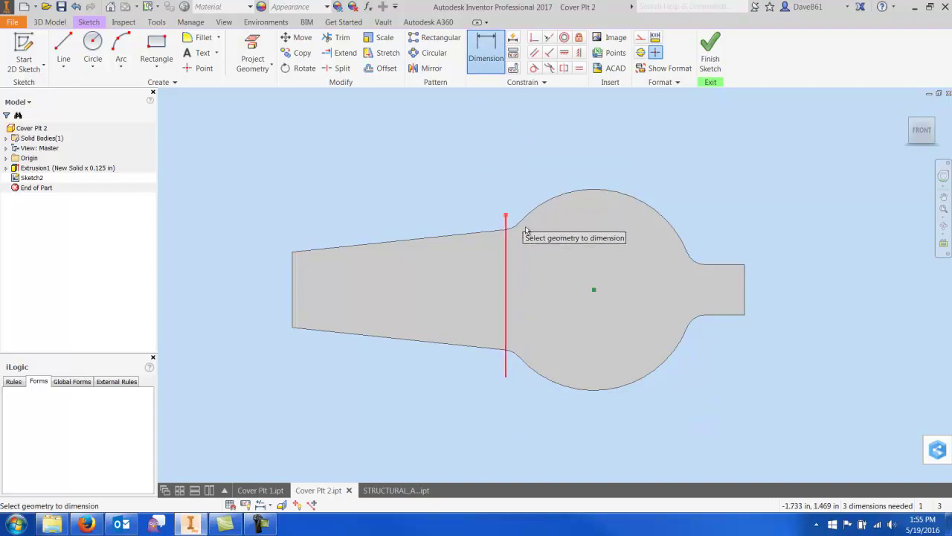
left_click(593, 290)
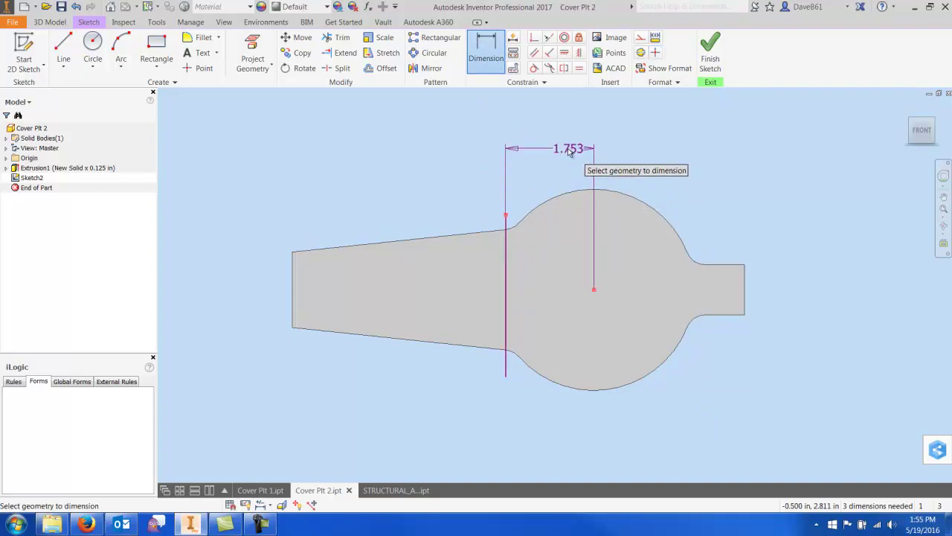
left_click(570, 151)
type("1.75")
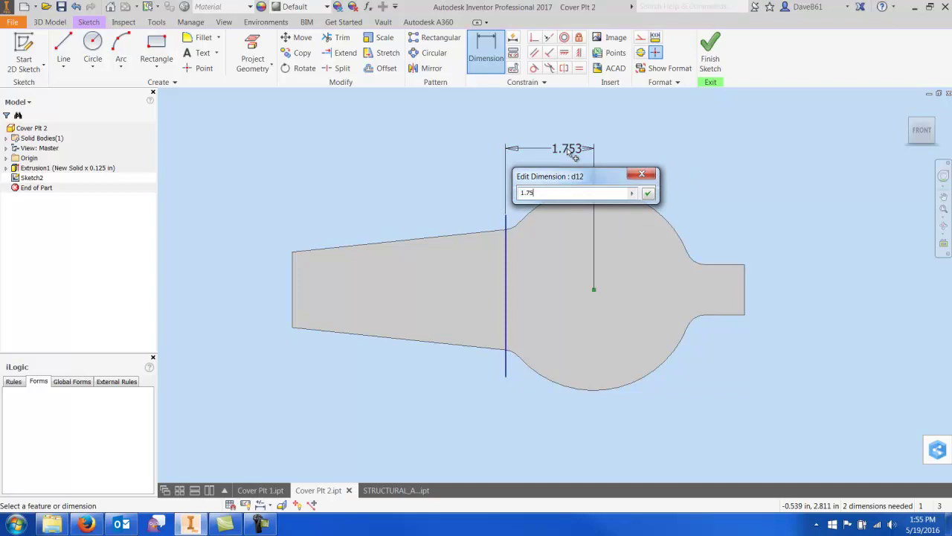
key("Return")
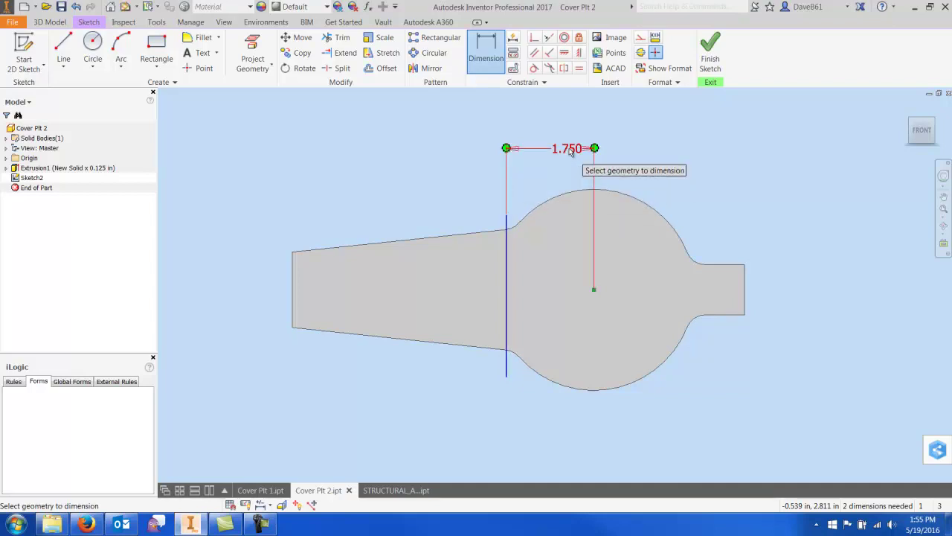
left_click(711, 57)
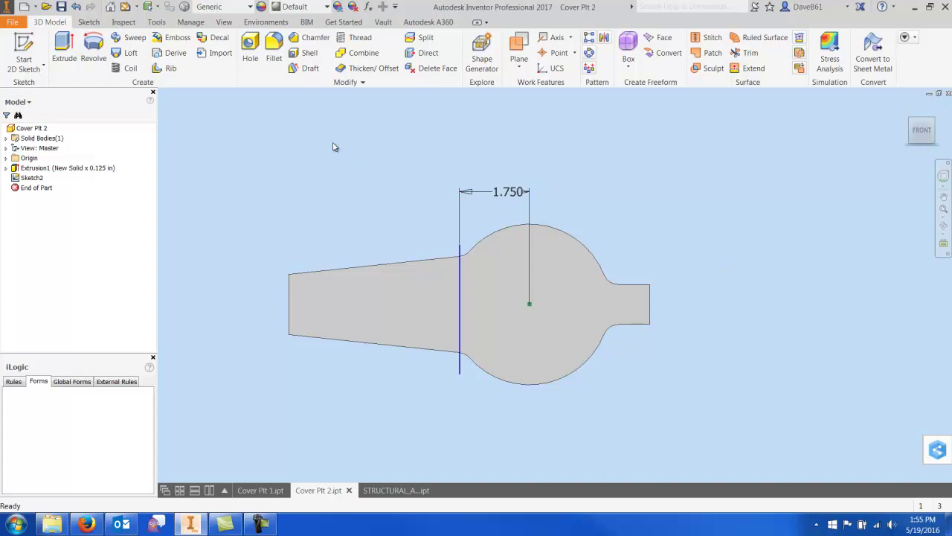
Set up a Bend Part feature on the sketched line using Radius + Angle with a 0.25 in radius
left_click(362, 82)
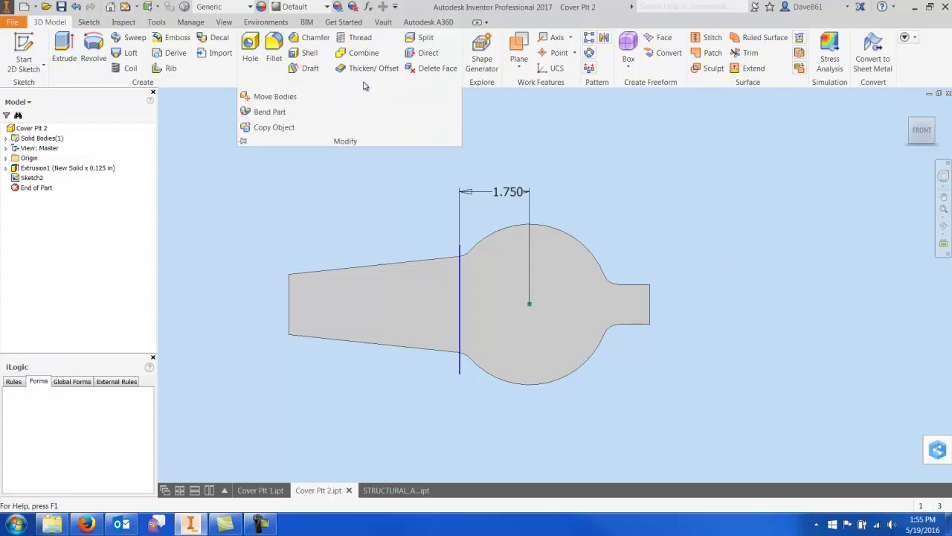
left_click(269, 112)
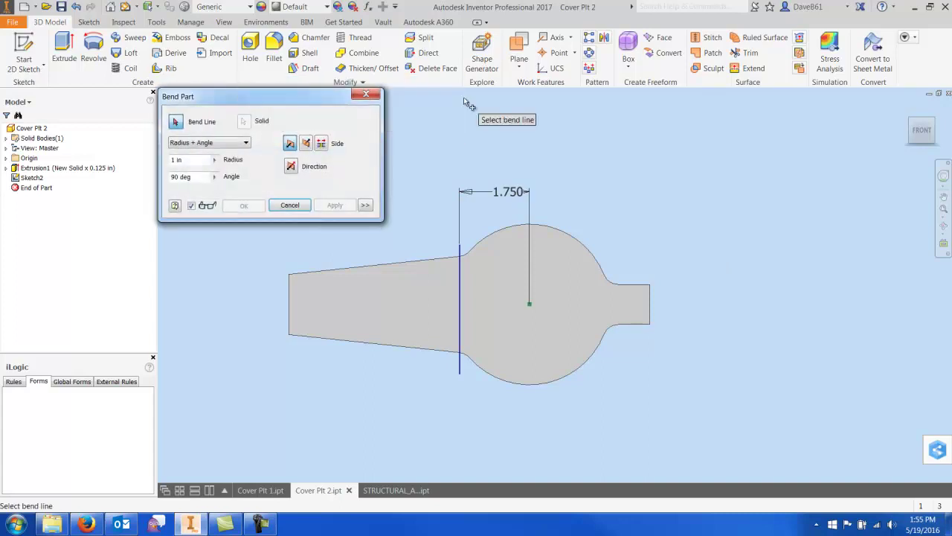
left_click(460, 287)
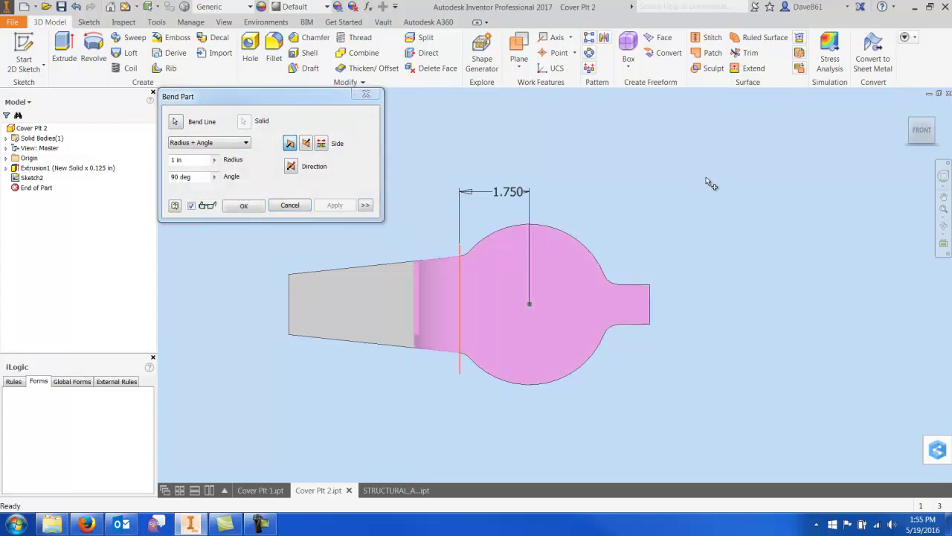
key("F6")
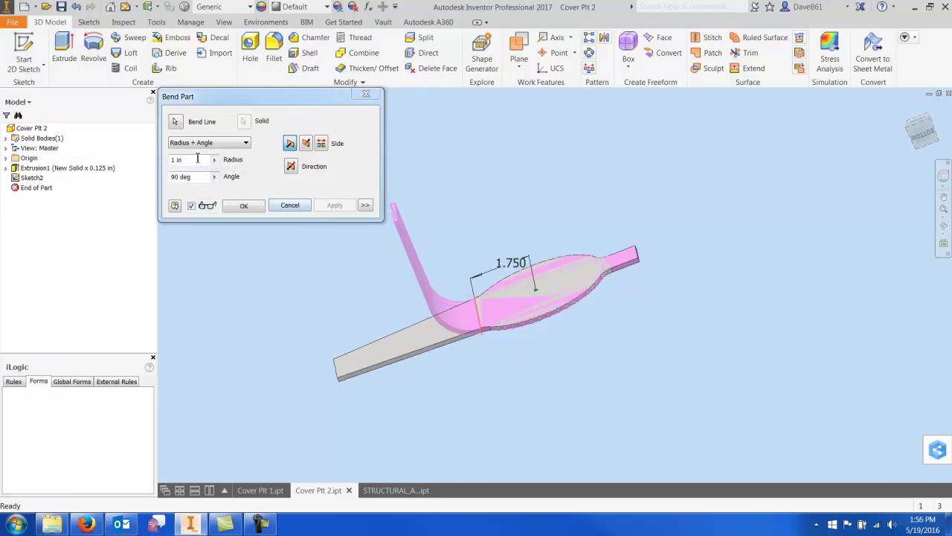
left_click_drag(197, 159, 148, 167)
type(".25")
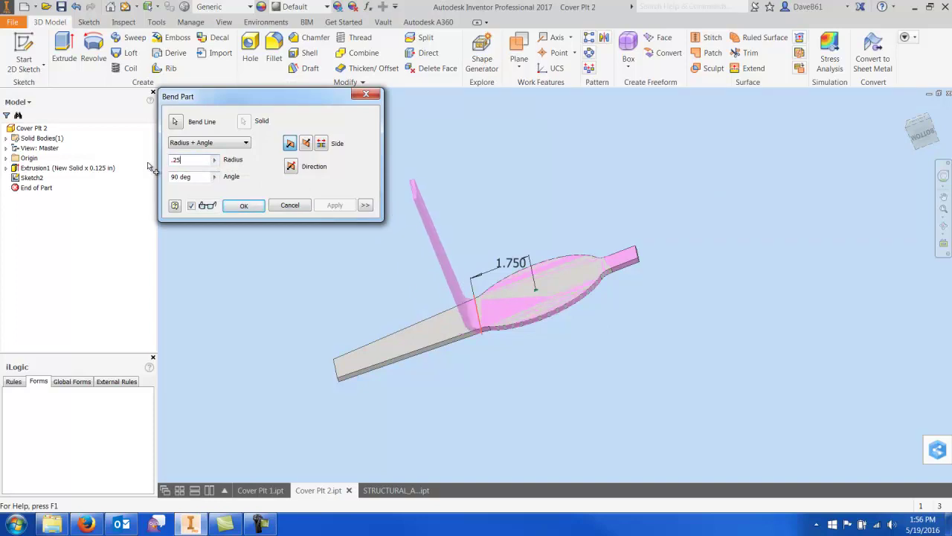
Try the bend on the opposite side and on both sides of the bend line, inspecting the preview
left_click(306, 144)
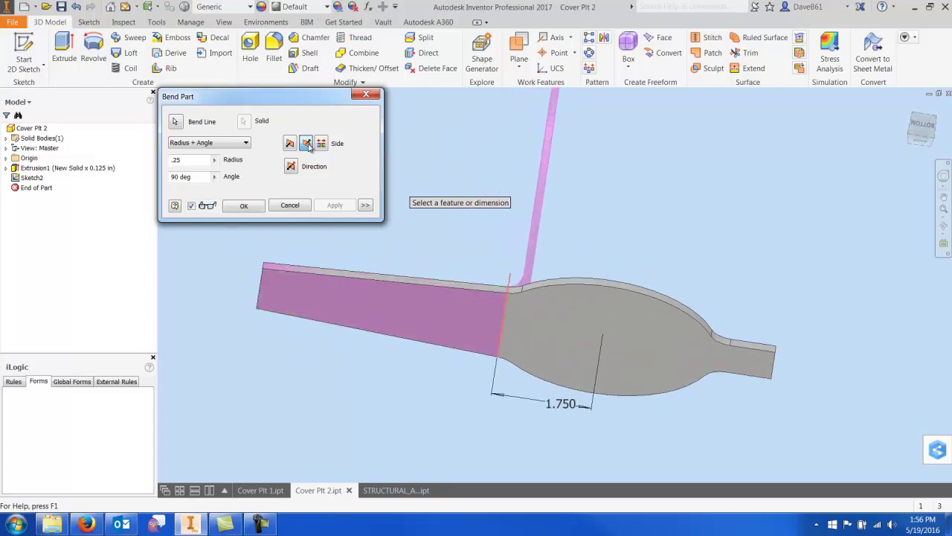
left_click(321, 142)
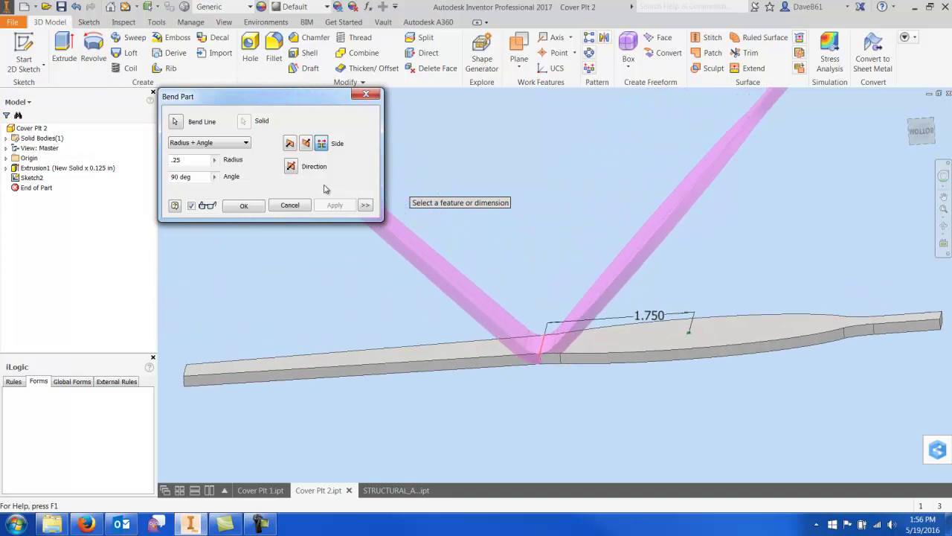
scroll(612, 413, "up", 3)
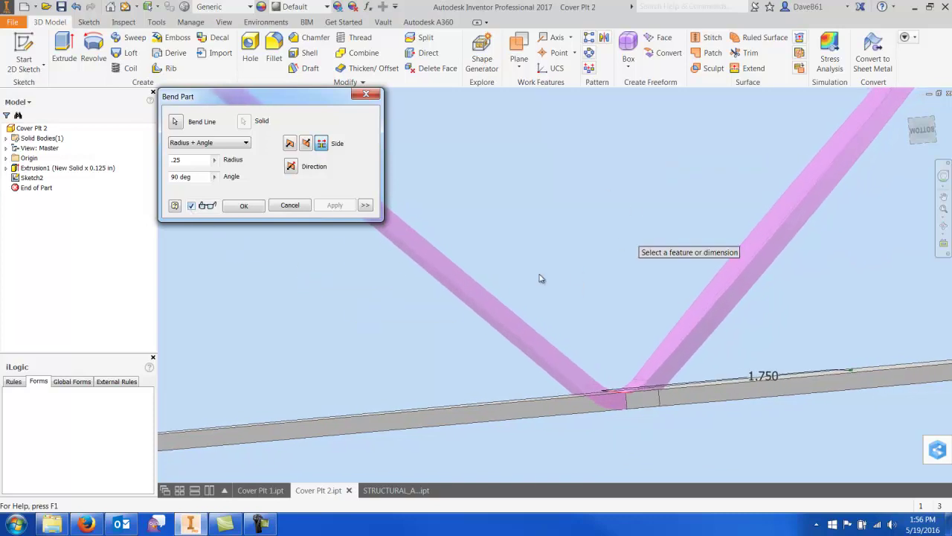
scroll(608, 406, "up", 3)
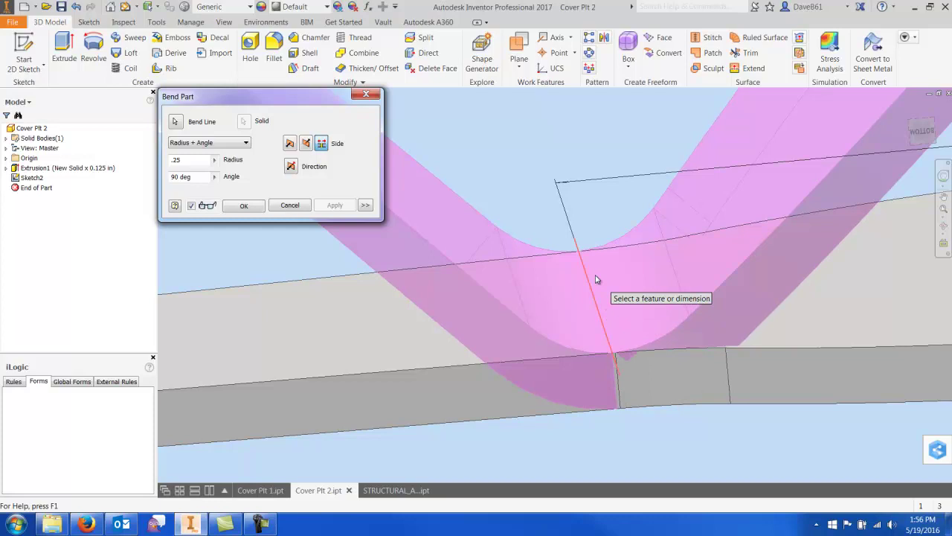
scroll(586, 310, "down", 3)
scroll(641, 426, "down", 3)
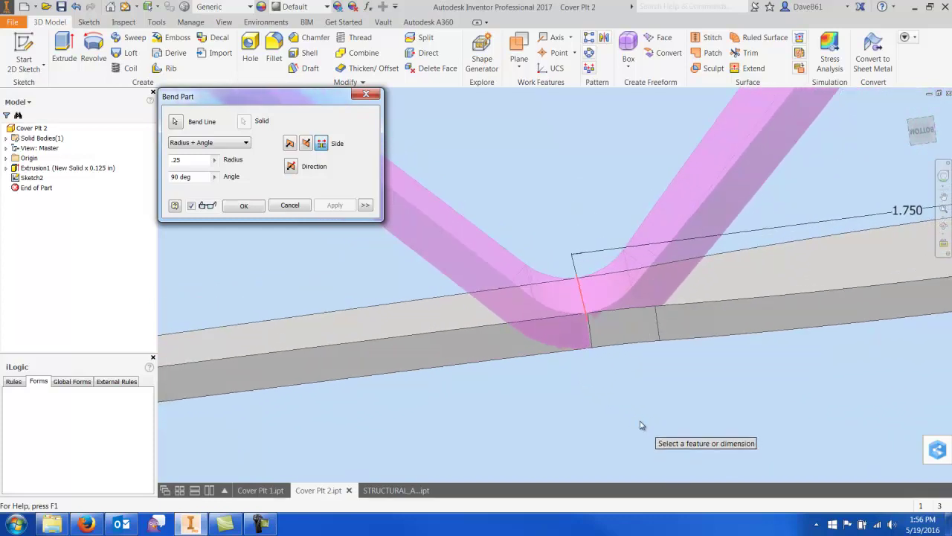
scroll(642, 425, "down", 1)
scroll(527, 139, "down", 5)
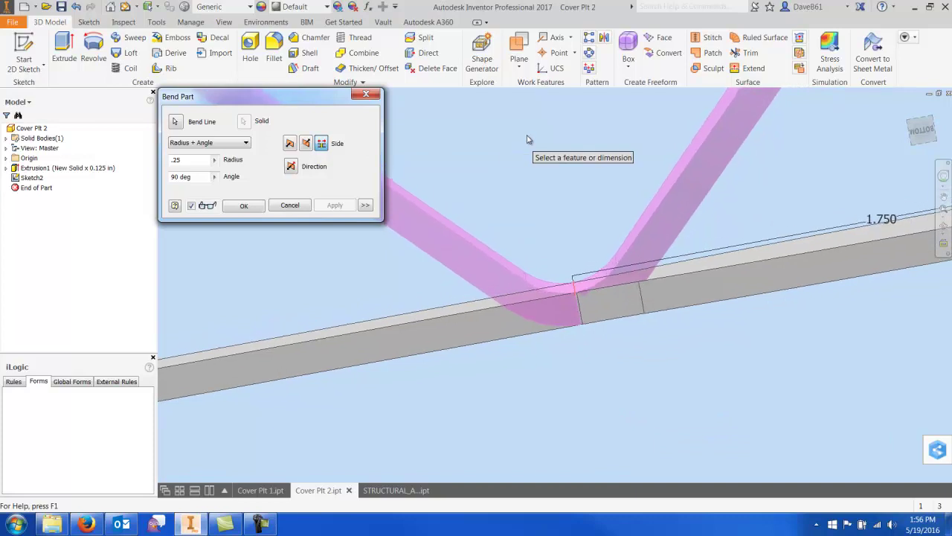
Bend only the tapered arm's side by 90 degrees in the default direction and create the bend
left_click(291, 145)
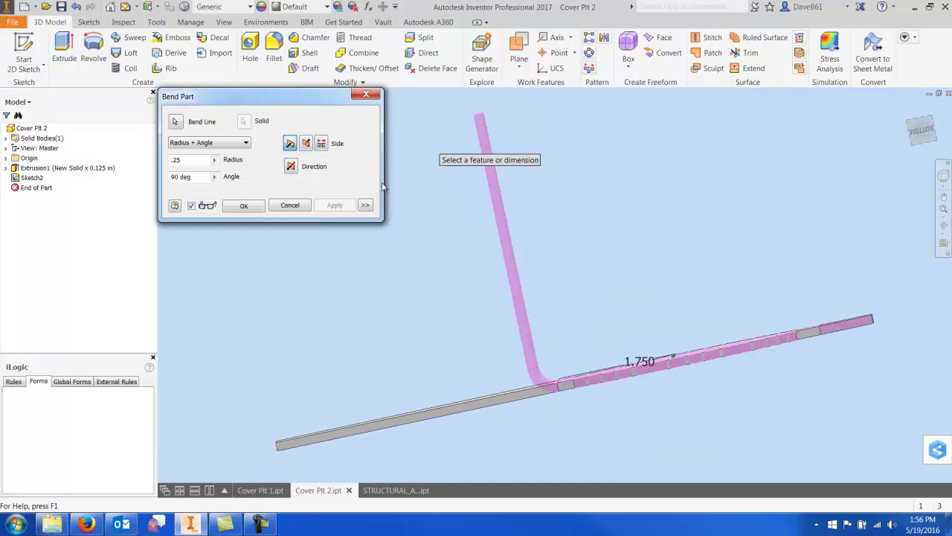
left_click(292, 168)
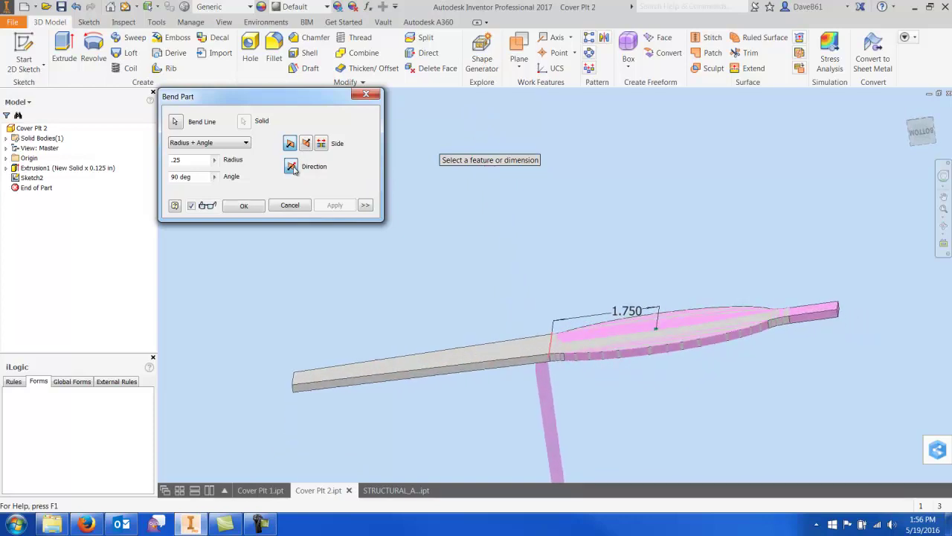
left_click(292, 167)
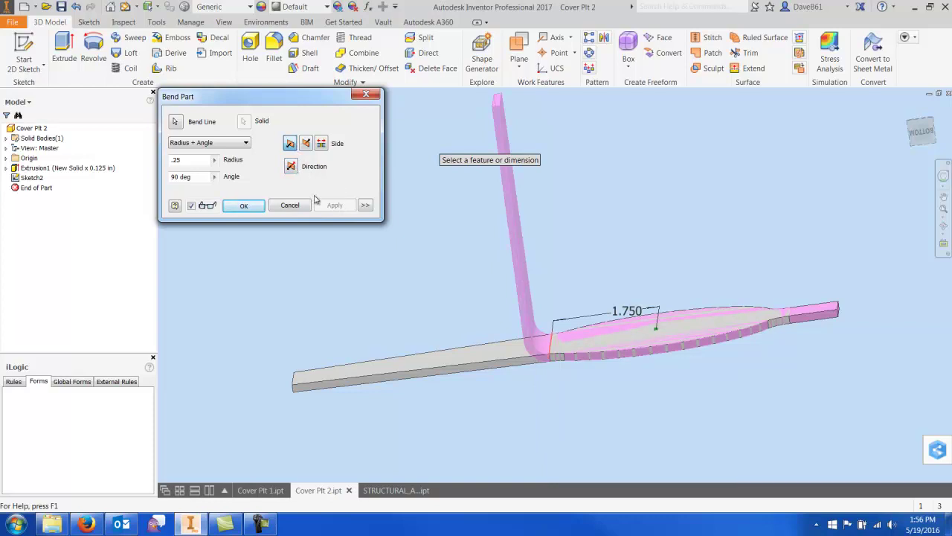
left_click(244, 206)
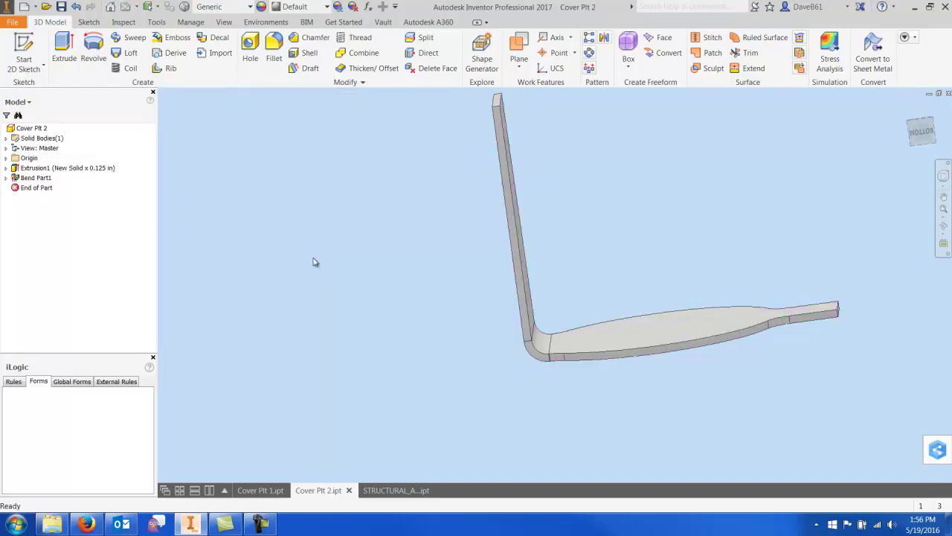
Sketch a line about 1.3 in long across the tapered arm's flat face, parallel to its end edge, and finish the sketch
middle_click_drag(314, 258, 294, 187, "shift")
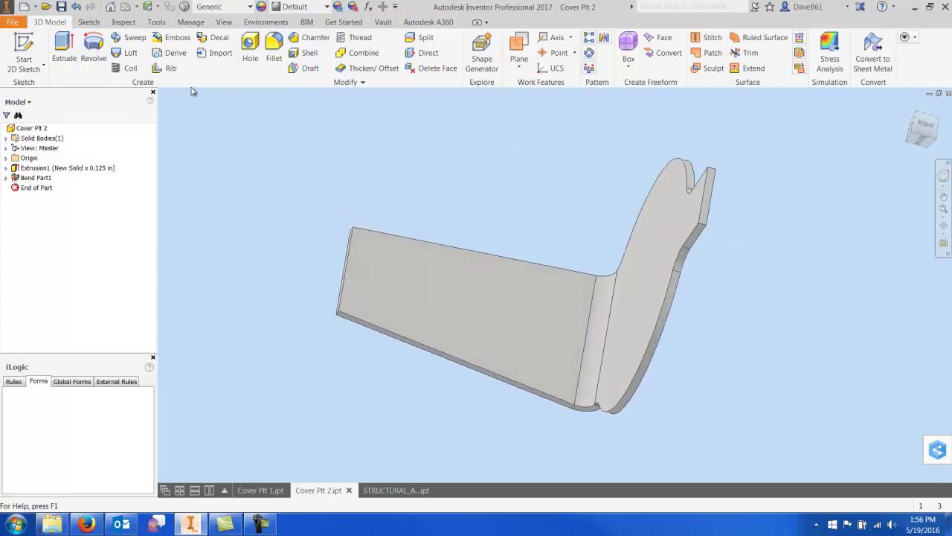
left_click(24, 49)
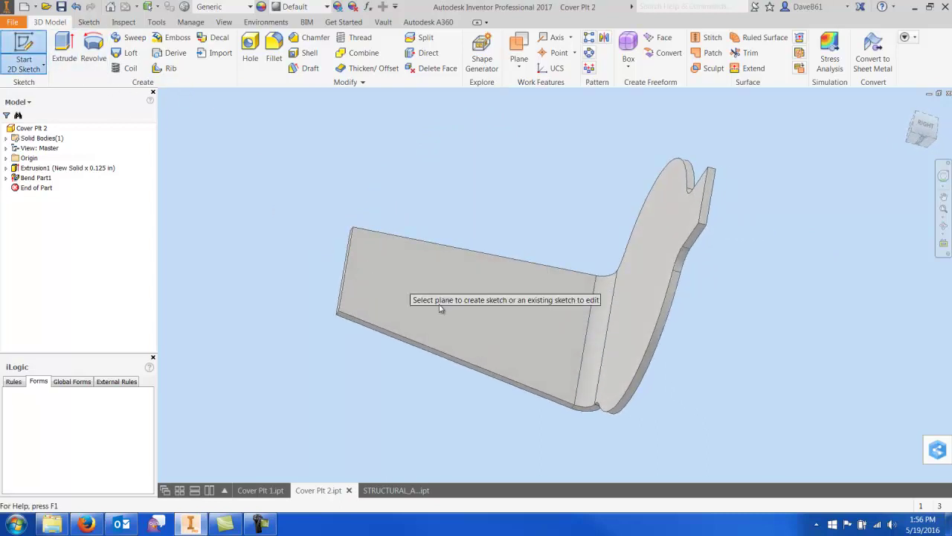
left_click(425, 277)
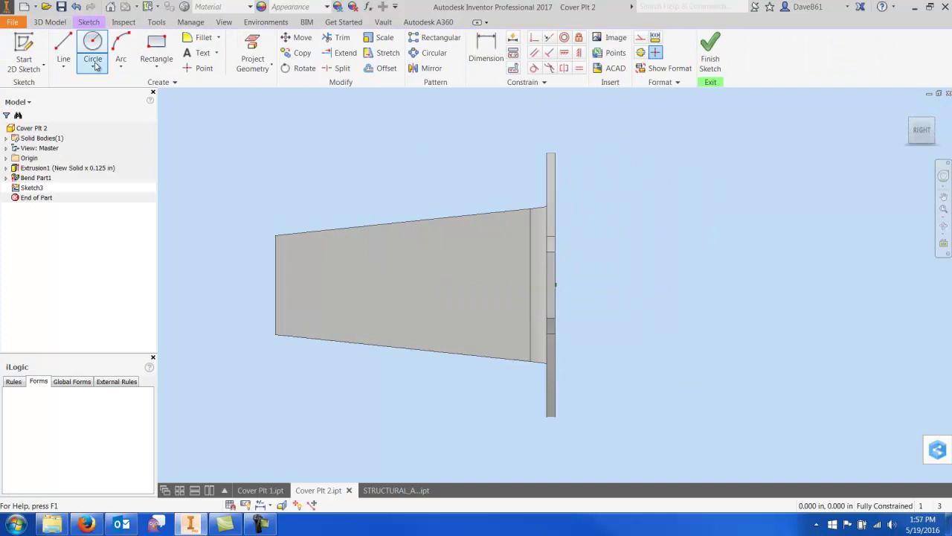
left_click(64, 46)
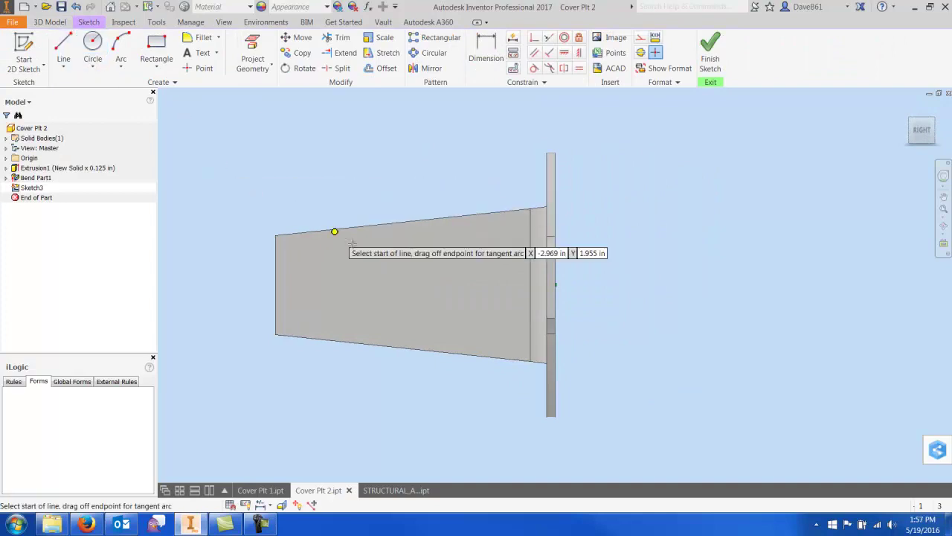
left_click(391, 237)
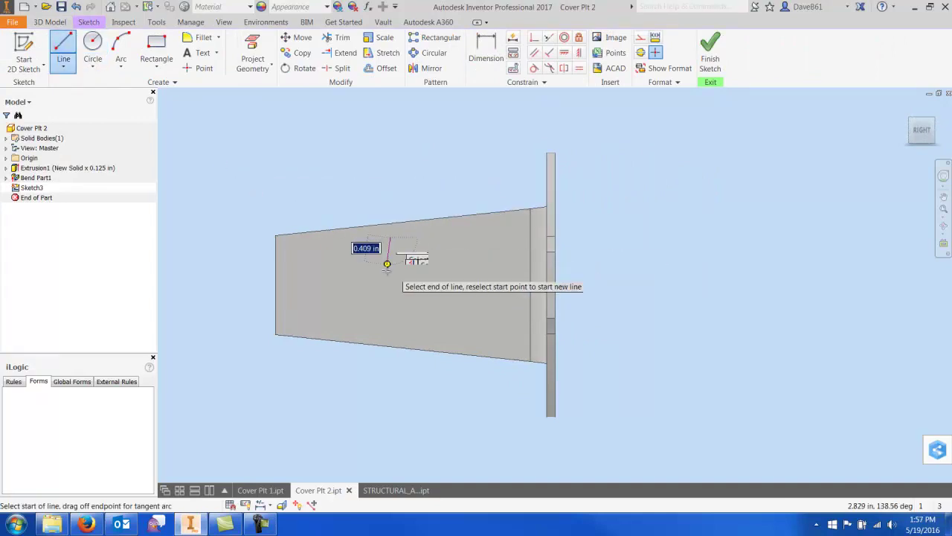
left_click(390, 323)
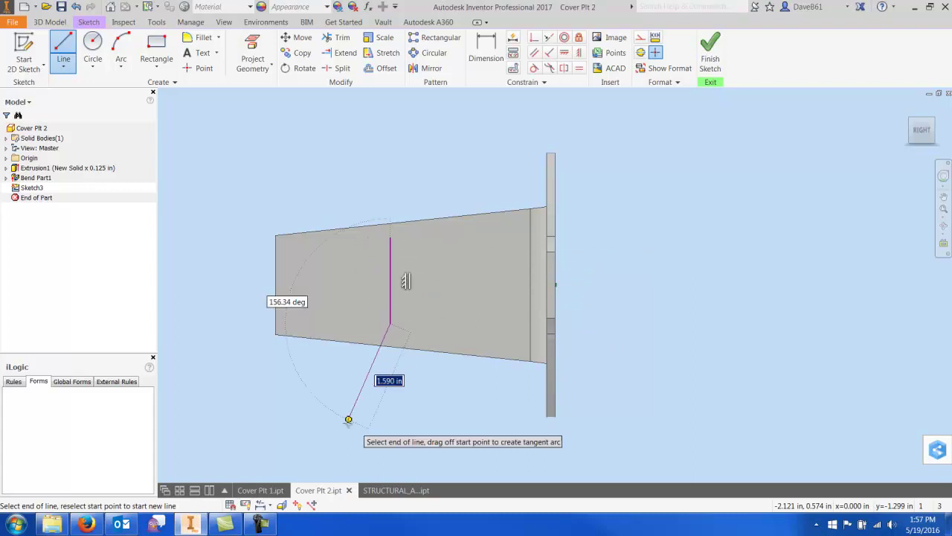
key("Escape")
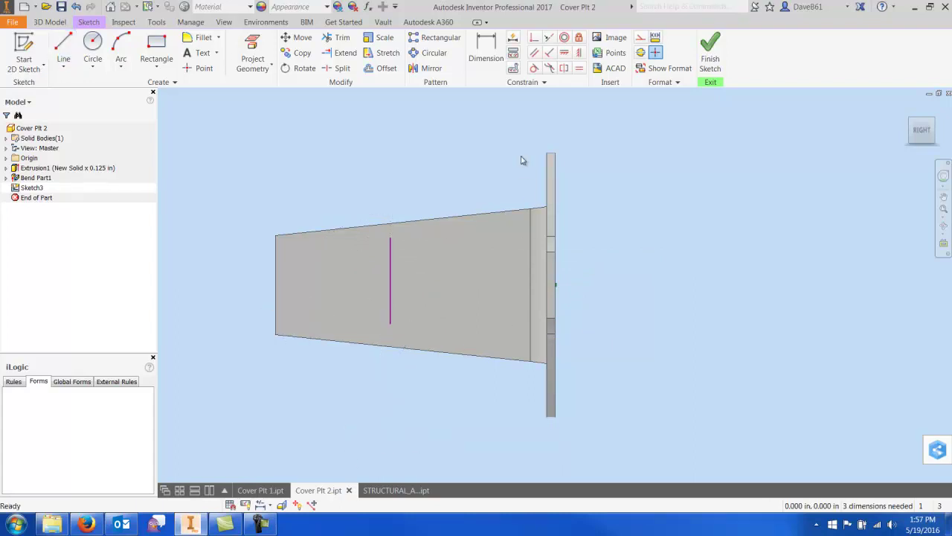
middle_click_drag(534, 165, 577, 164, "shift")
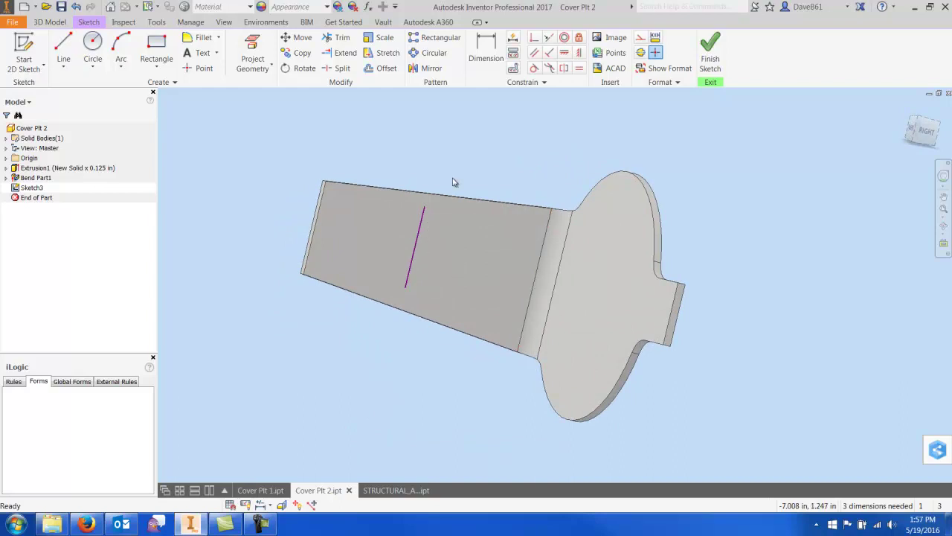
left_click(711, 50)
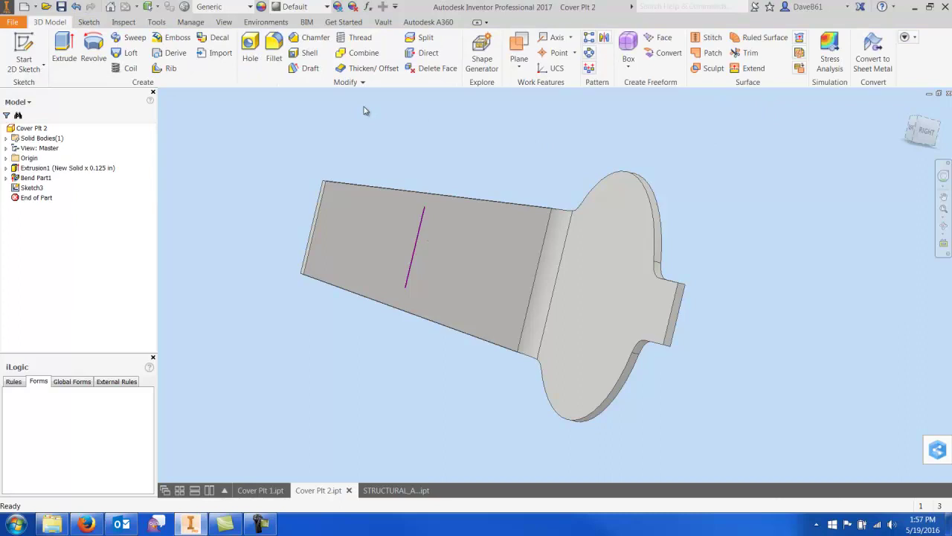
Set up a Bend Part feature on the arm's sketched line with a 0.25 in radius and the bend direction reversed
left_click(364, 86)
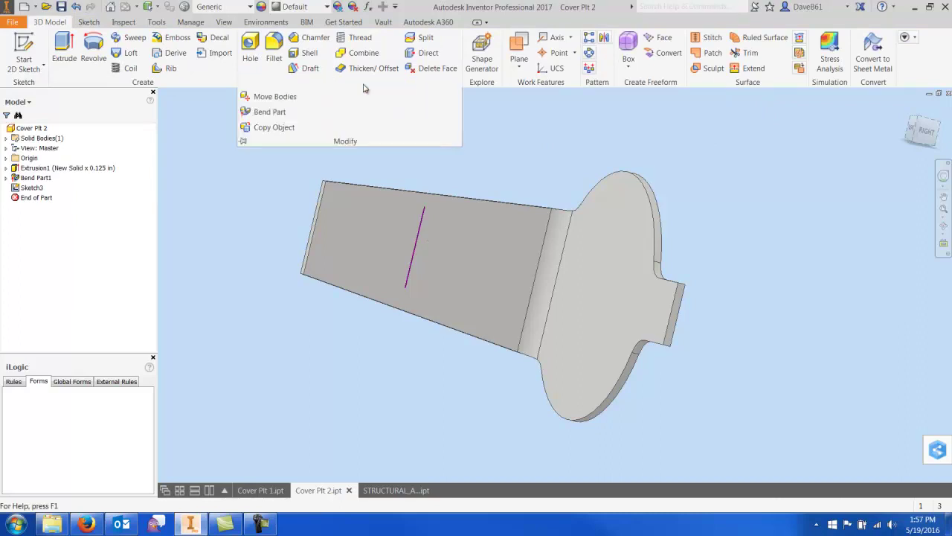
left_click(269, 112)
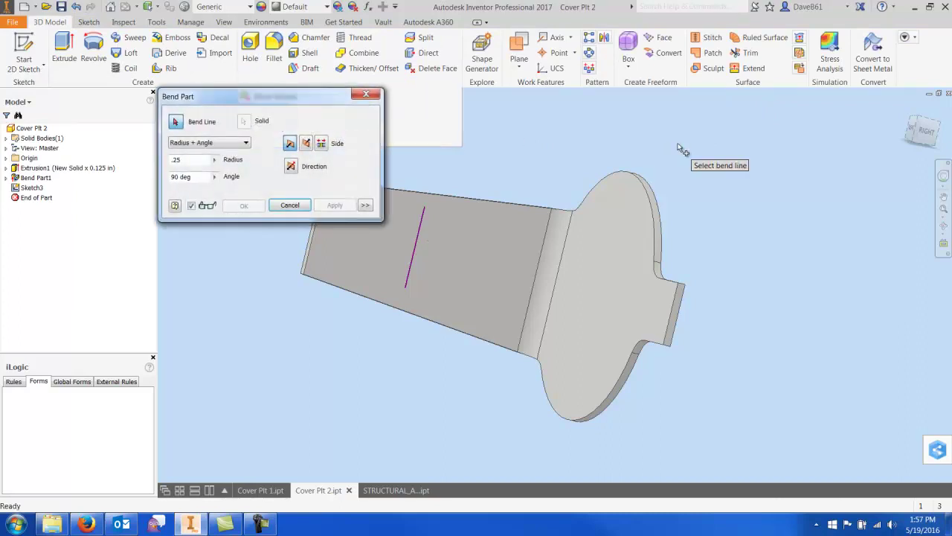
left_click(416, 227)
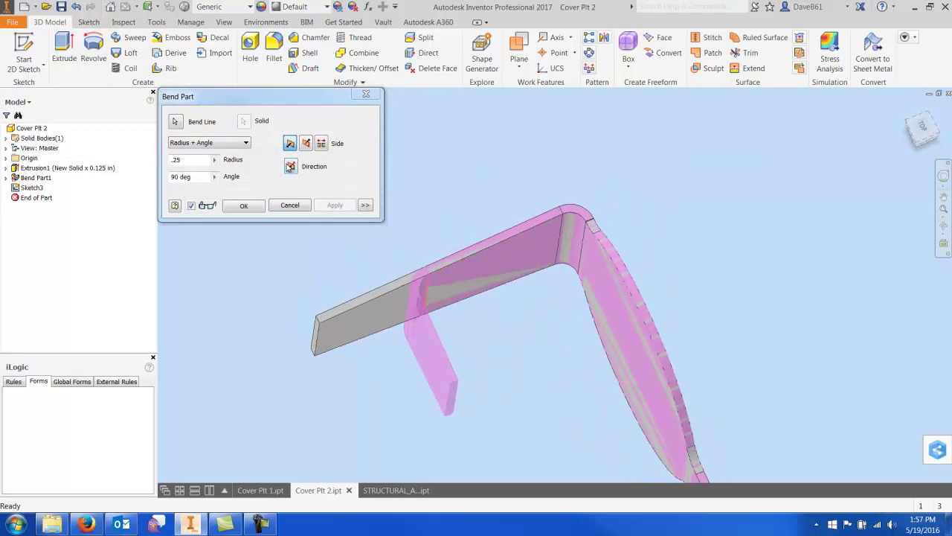
left_click(290, 165)
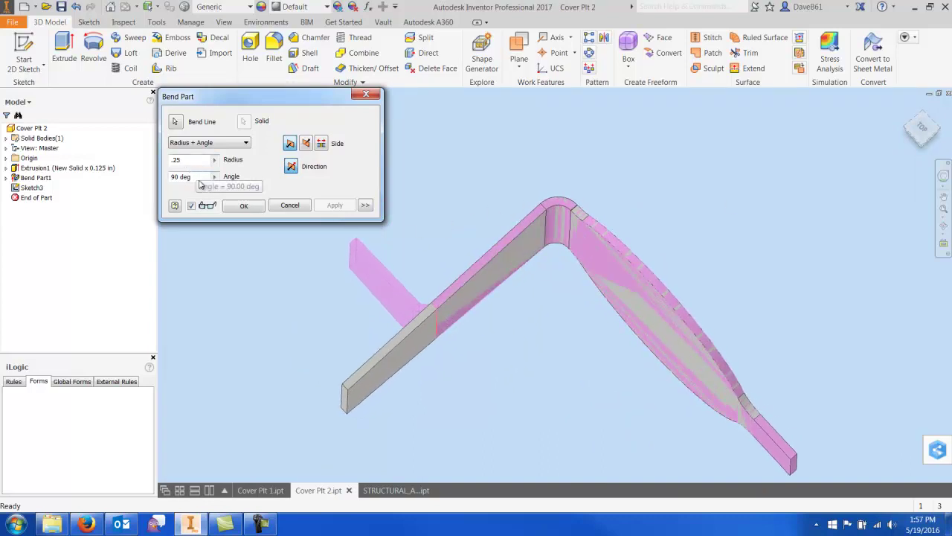
Try a 45 degree bend angle in the preview and restore the angle to 90 degrees
left_click_drag(207, 180, 148, 179)
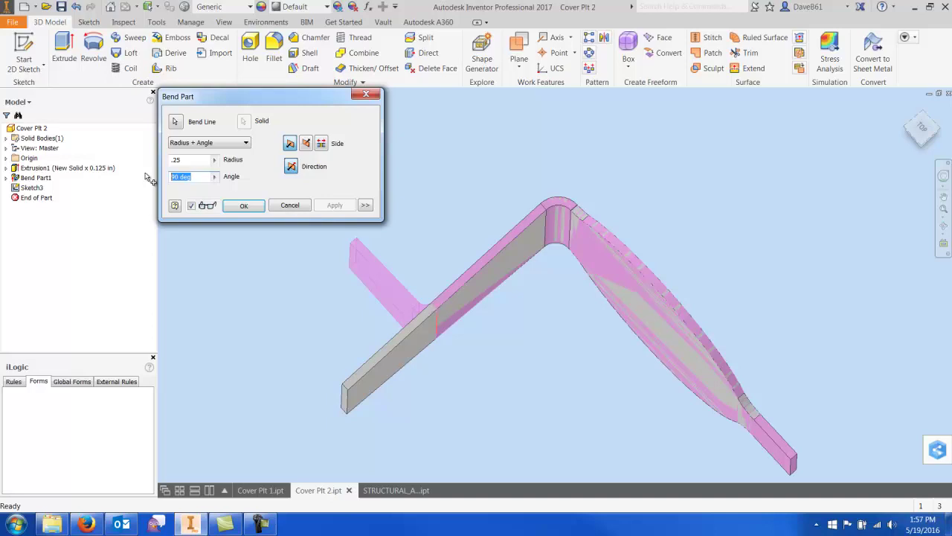
type("45")
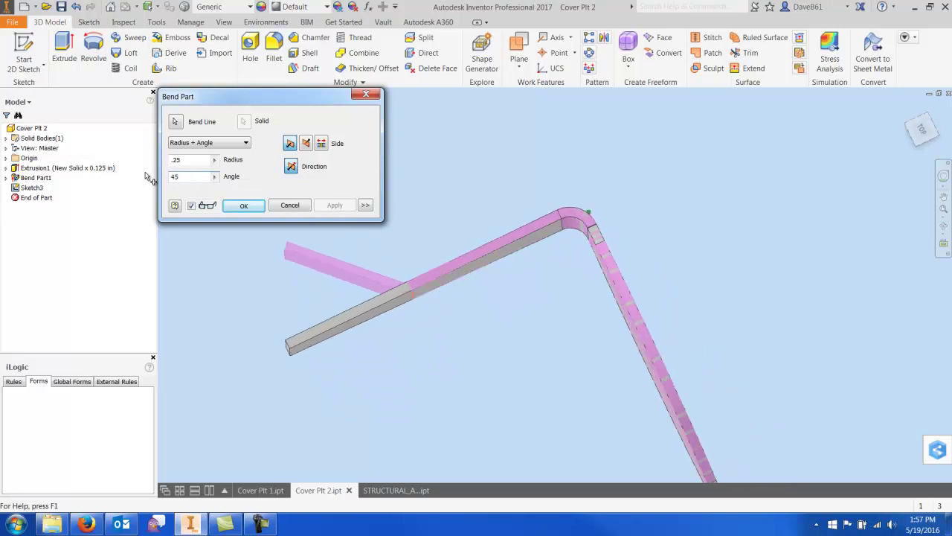
key("BackSpace")
type("90")
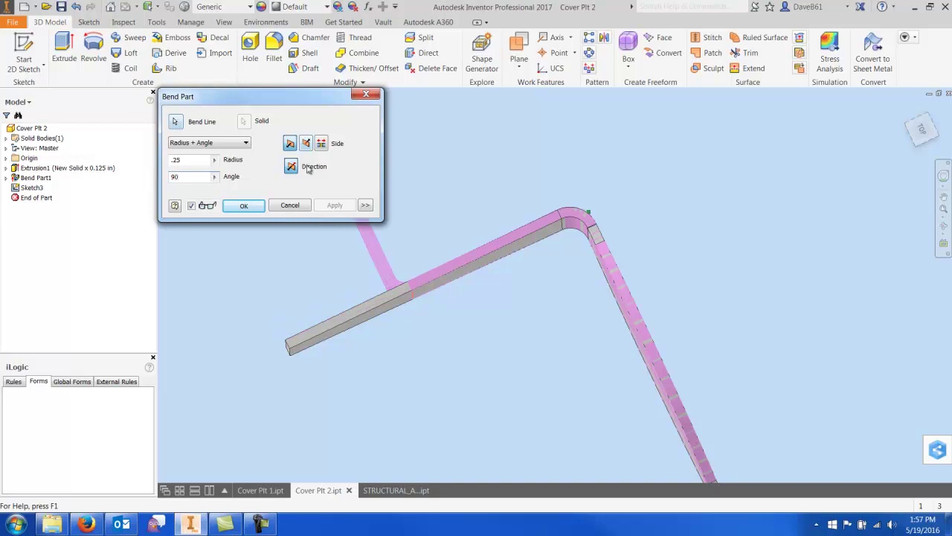
Create the 90 degree bend in the tapered arm and return to a full view of the round plate face
left_click(254, 205)
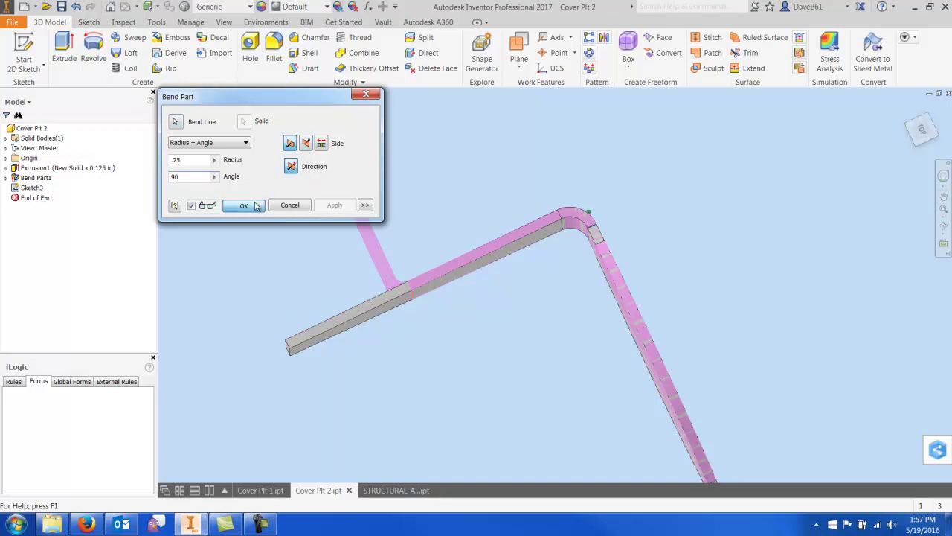
key("F6")
key("F5")
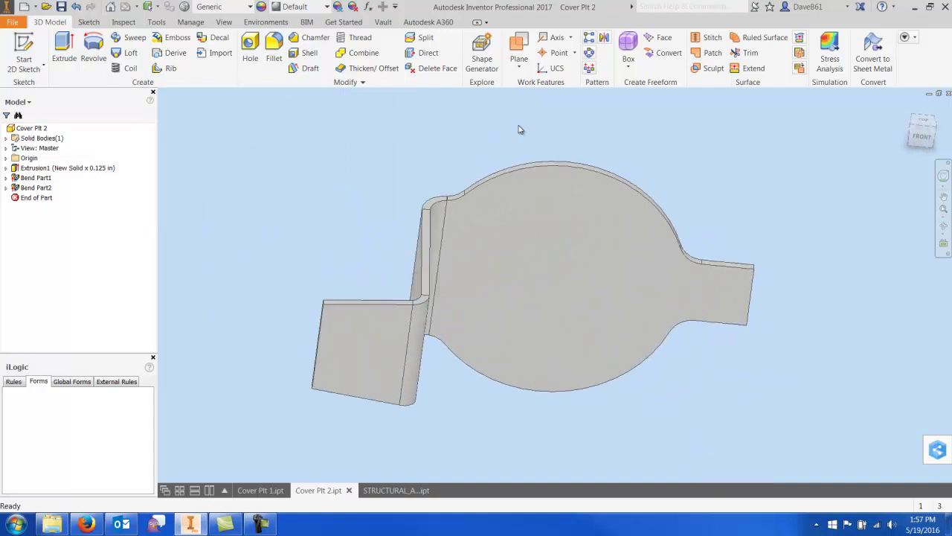
Start a sketch on the round plate face and draw a vertical line about 2.1 in long across the base of the narrow tab
left_click(23, 54)
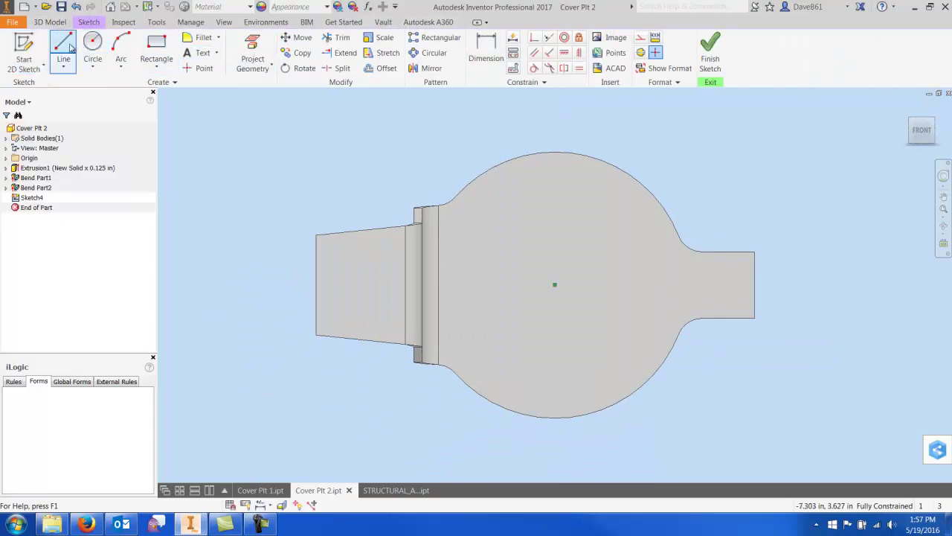
left_click(71, 49)
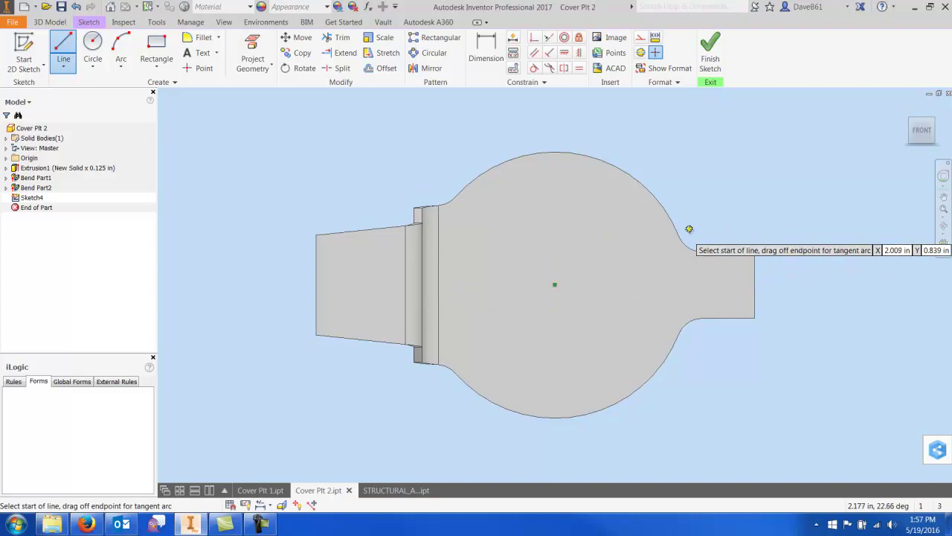
left_click(689, 229)
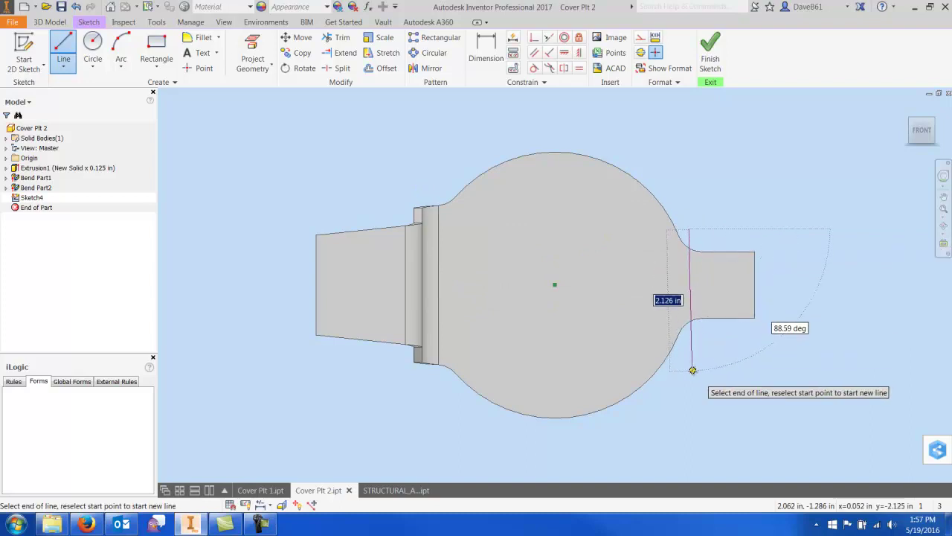
left_click(690, 370)
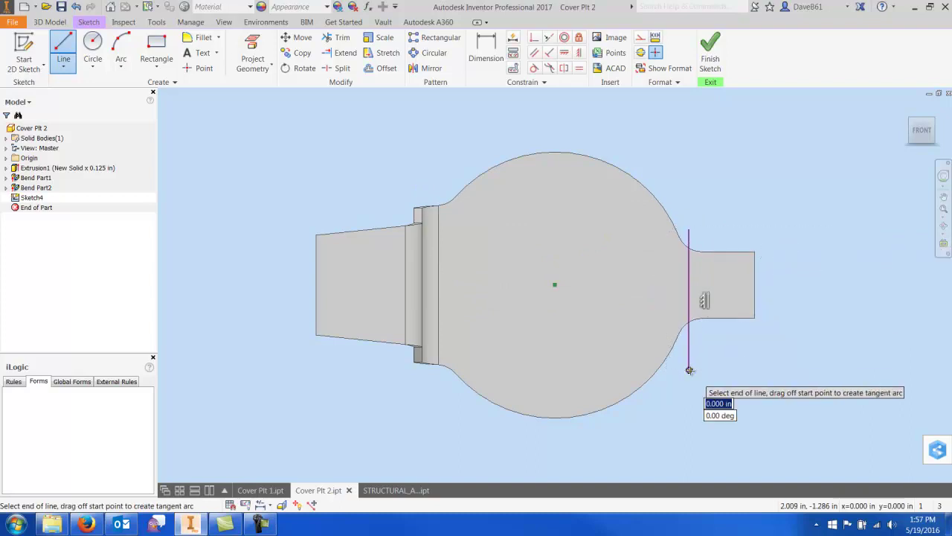
key("Escape")
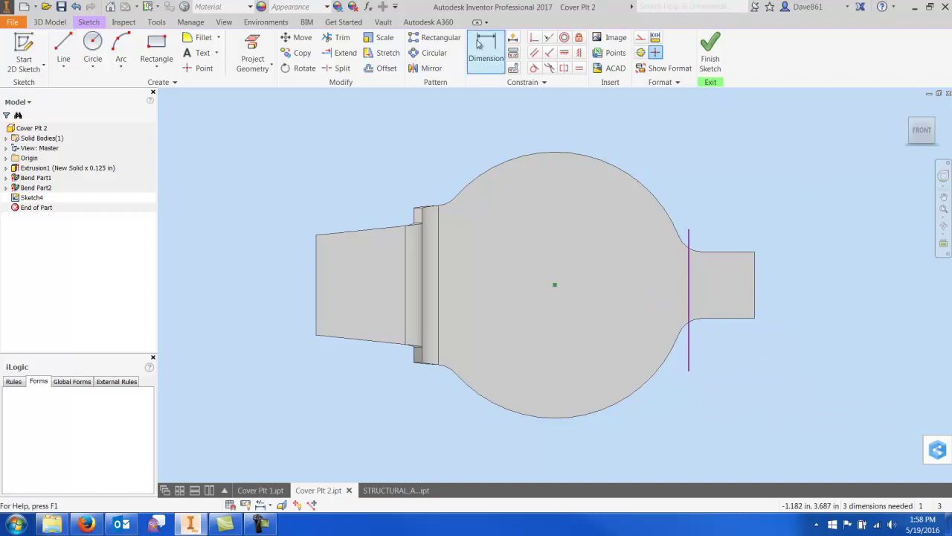
Dimension the line 2 in horizontally from the sketch's centre point and finish the sketch
left_click(488, 75)
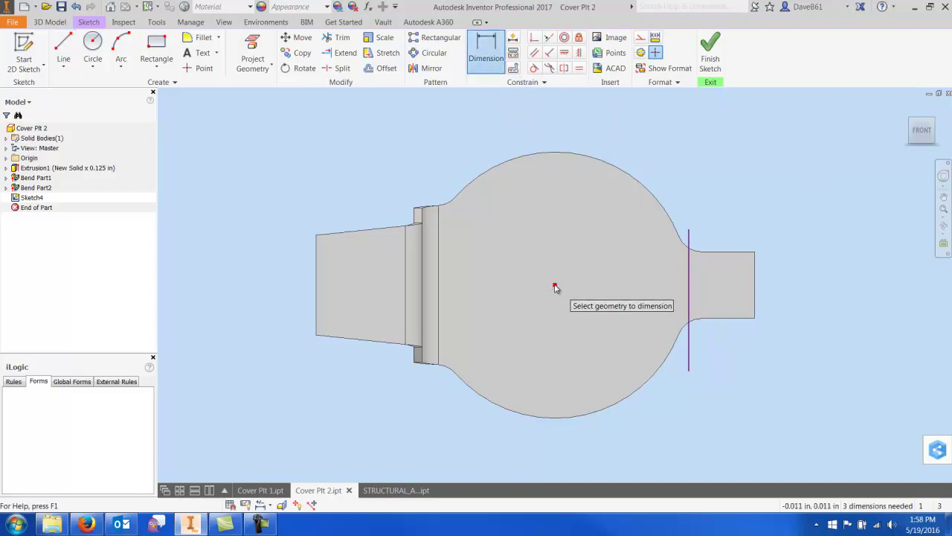
left_click(689, 237)
left_click(555, 285)
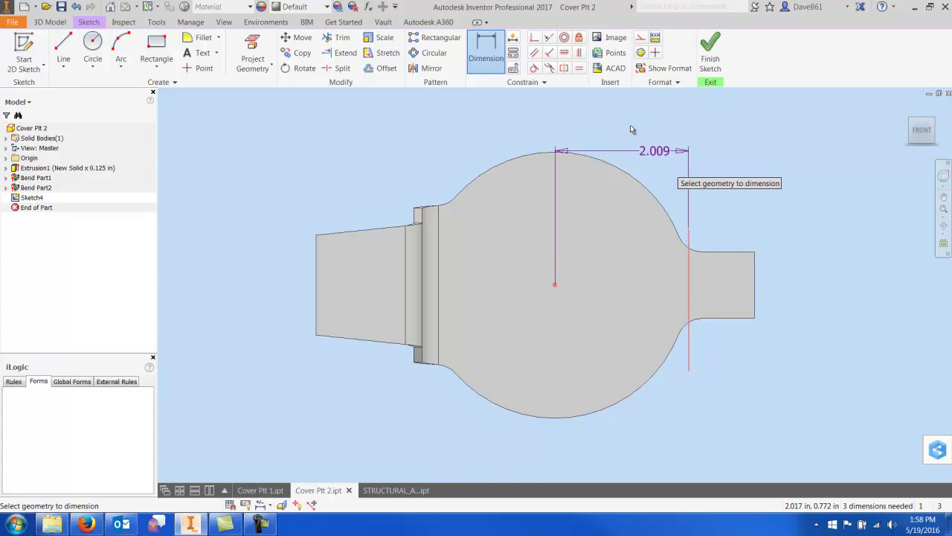
left_click(617, 125)
type("2")
key("Return")
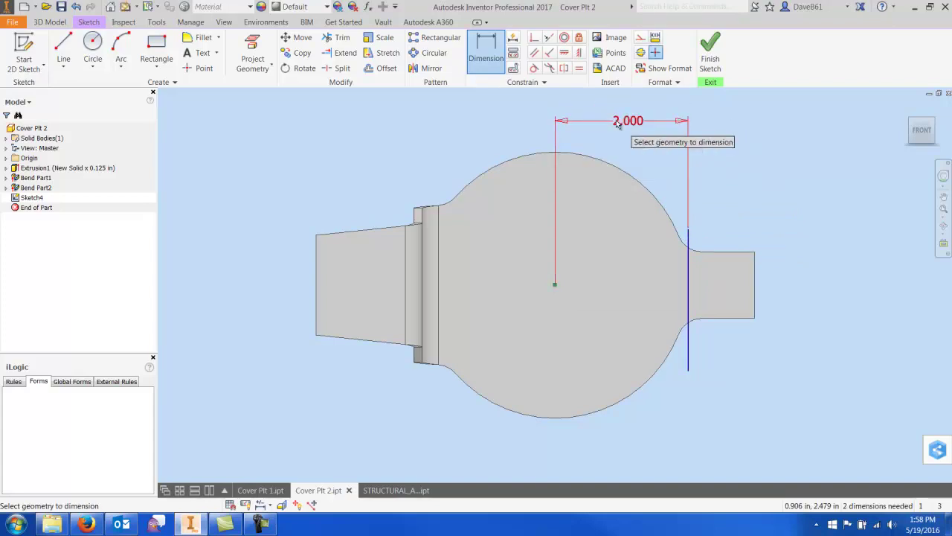
left_click(707, 50)
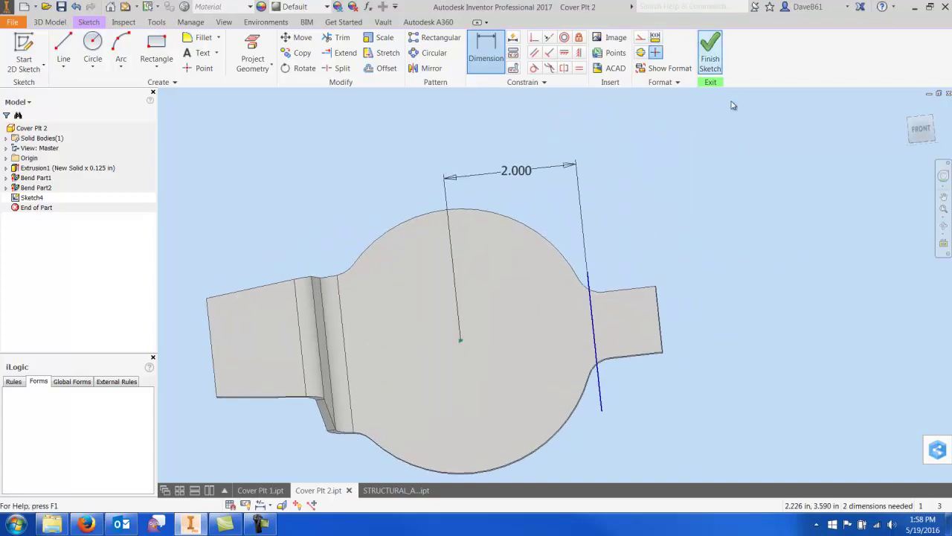
Set up a 90 degree Bend Part with a 0.25 in radius on the new line, bending only the narrow tab's side
left_click(362, 82)
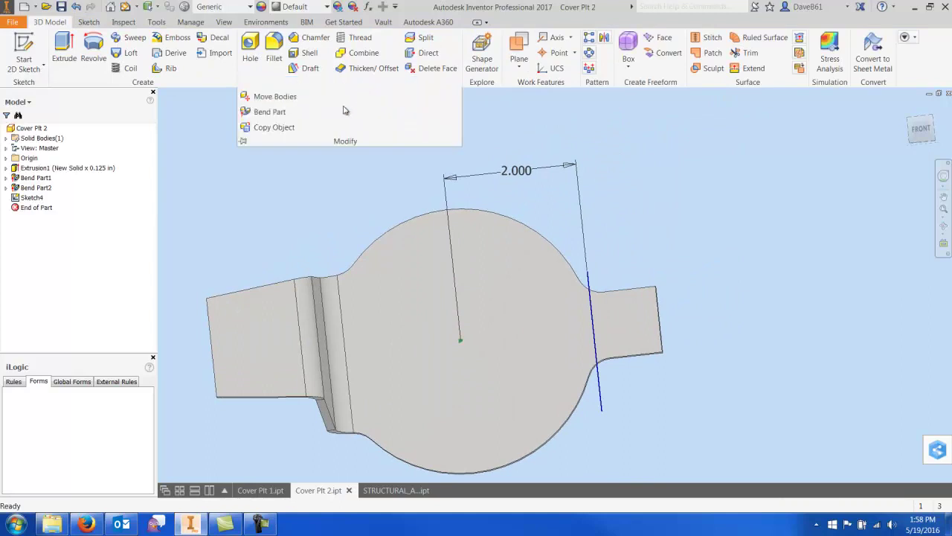
left_click(262, 132)
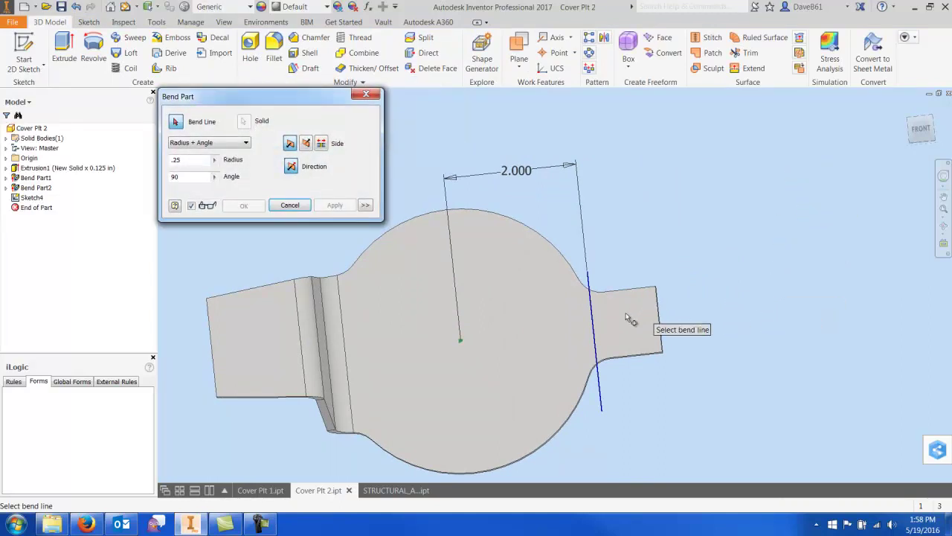
left_click(594, 328)
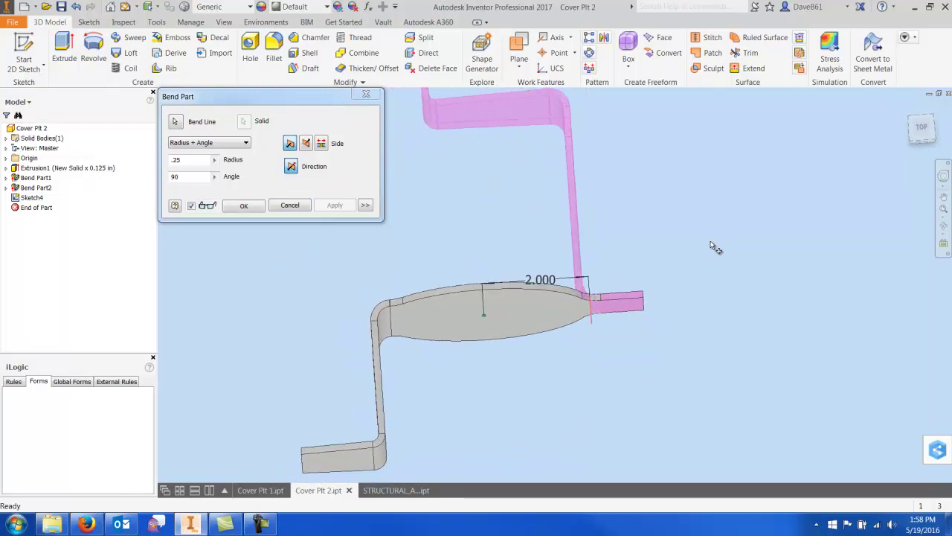
left_click(306, 144)
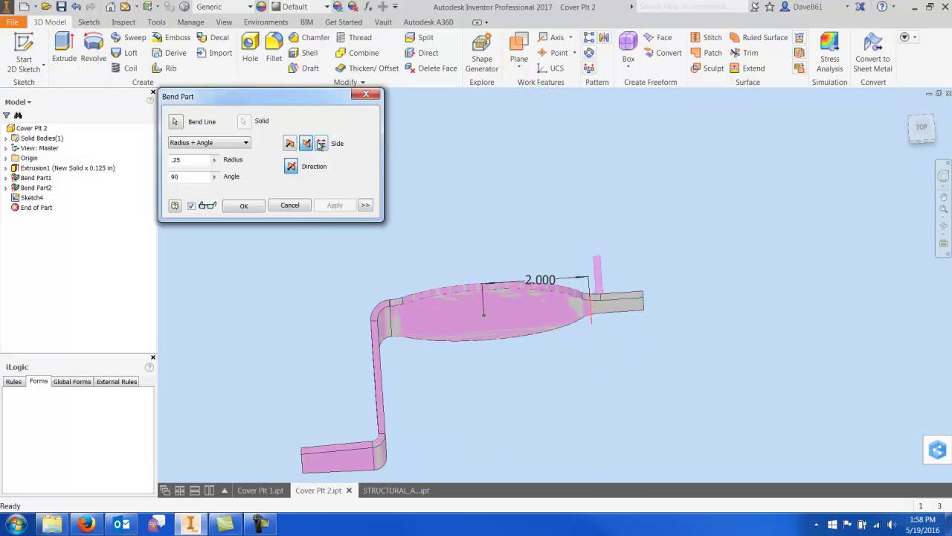
Try bending both sides and flipping the tab's bend direction, restoring the tab-side option and original direction after comparing the previews
left_click(321, 144)
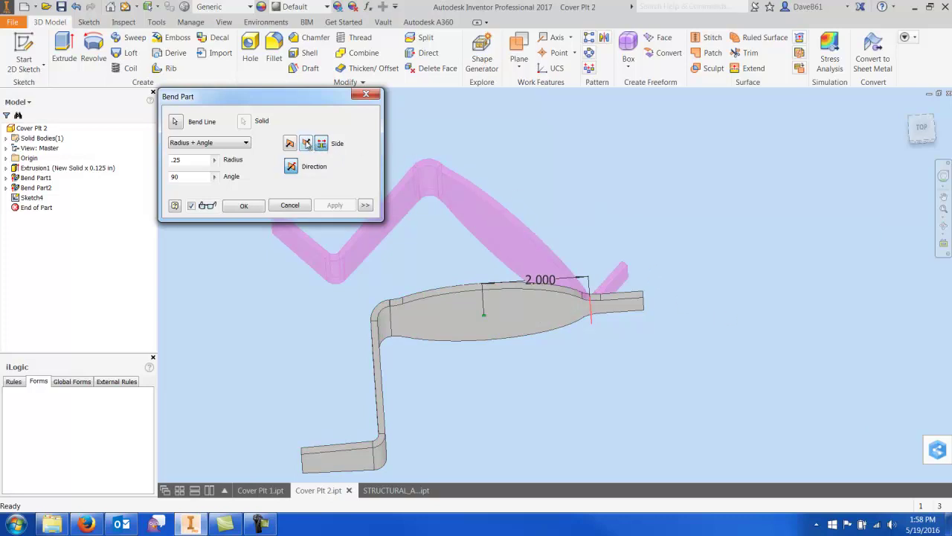
left_click(306, 143)
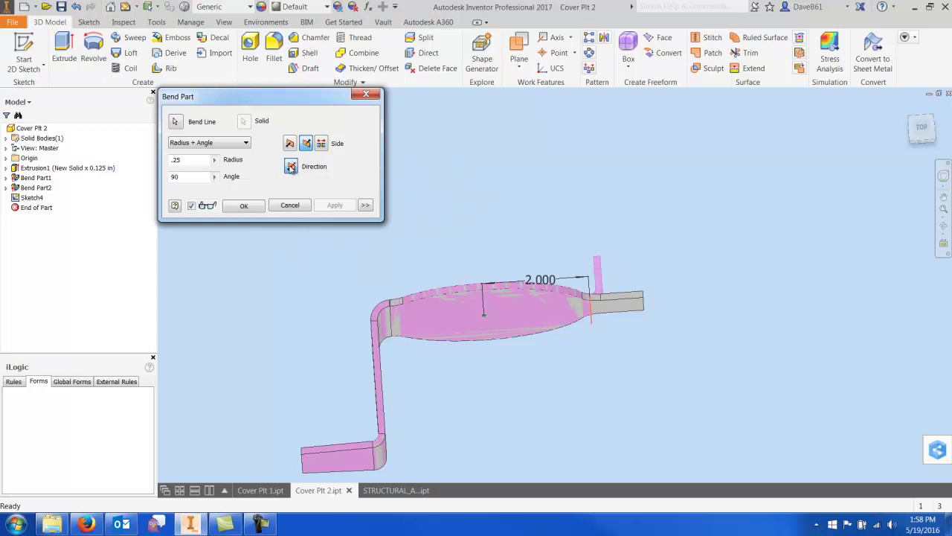
left_click(291, 167)
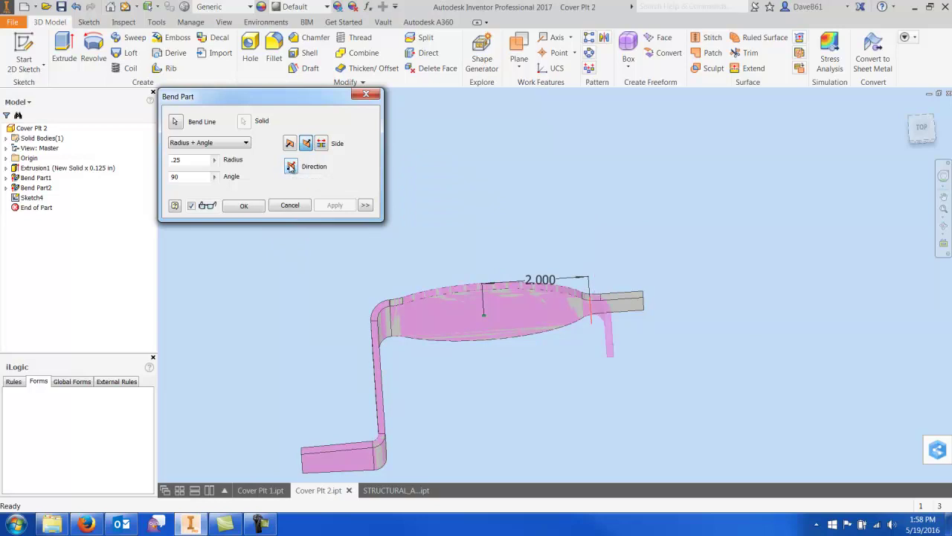
left_click(291, 167)
key("F5")
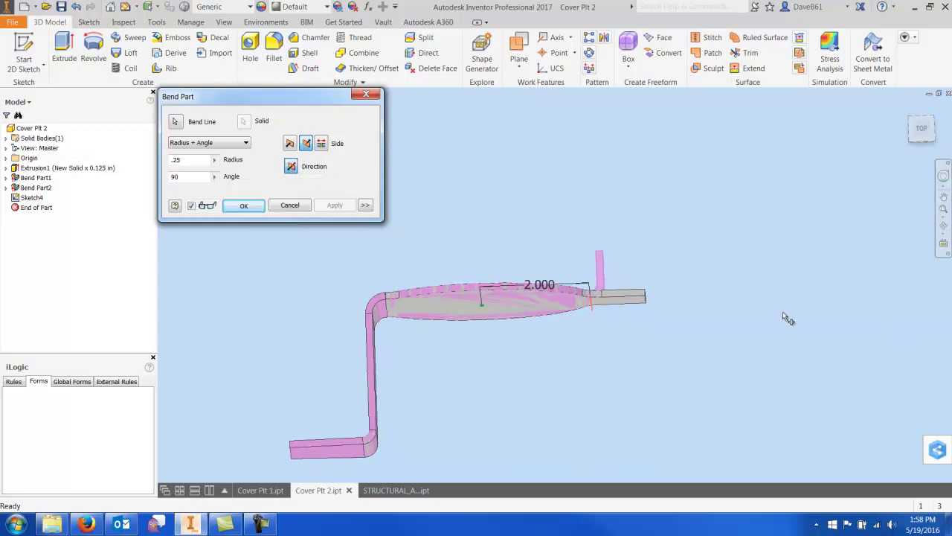
Create the narrow tab's 90 degree bend and compare the finished Cover Plt 2 with Cover Plt 1
left_click(244, 206)
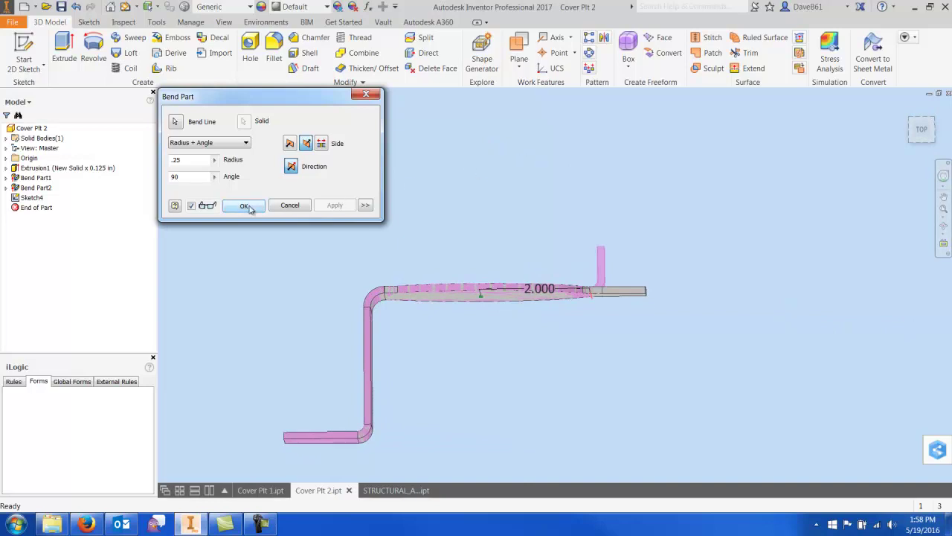
key("F5")
key("F5")
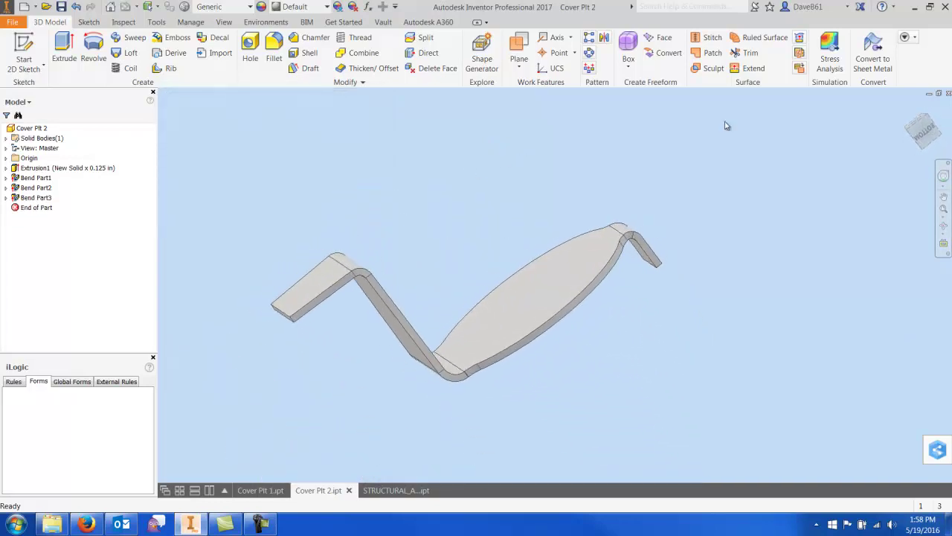
left_click(261, 490)
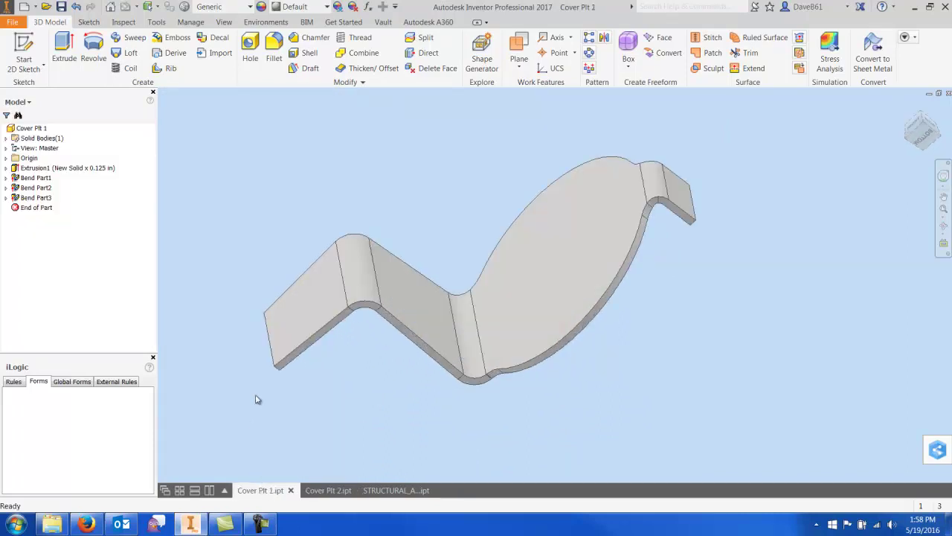
left_click(328, 489)
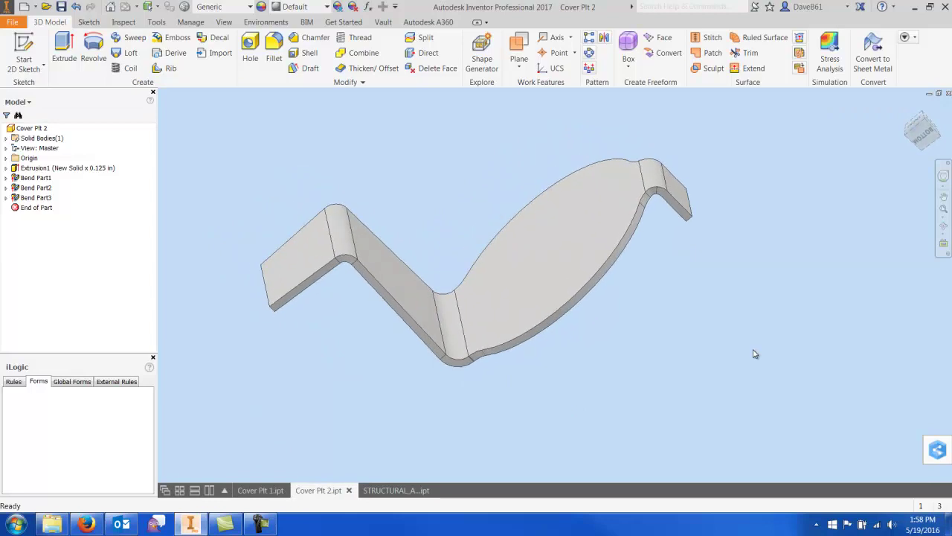
In the structural angle part, start a sketch on a leg's outer face and draw a vertical line across it about 9.3 in from the end
left_click(379, 489)
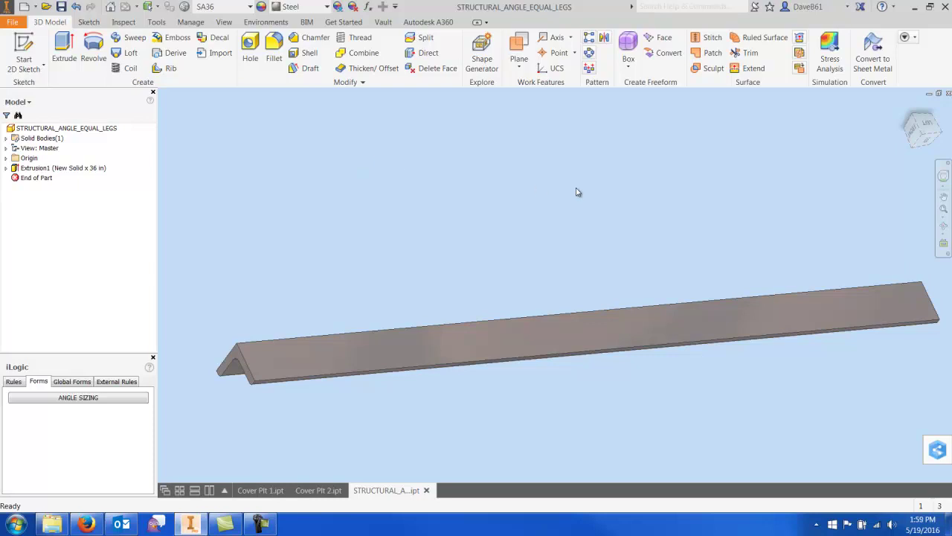
key("F6")
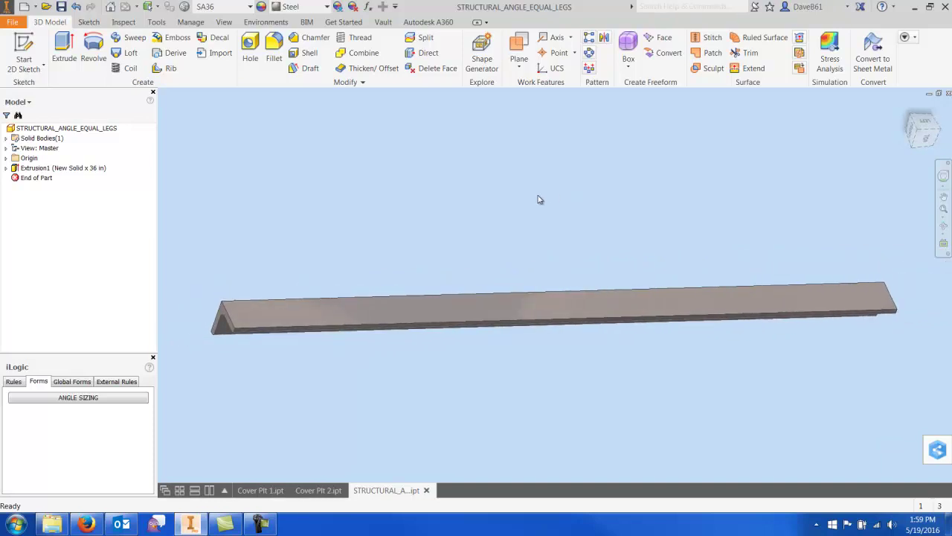
left_click(24, 46)
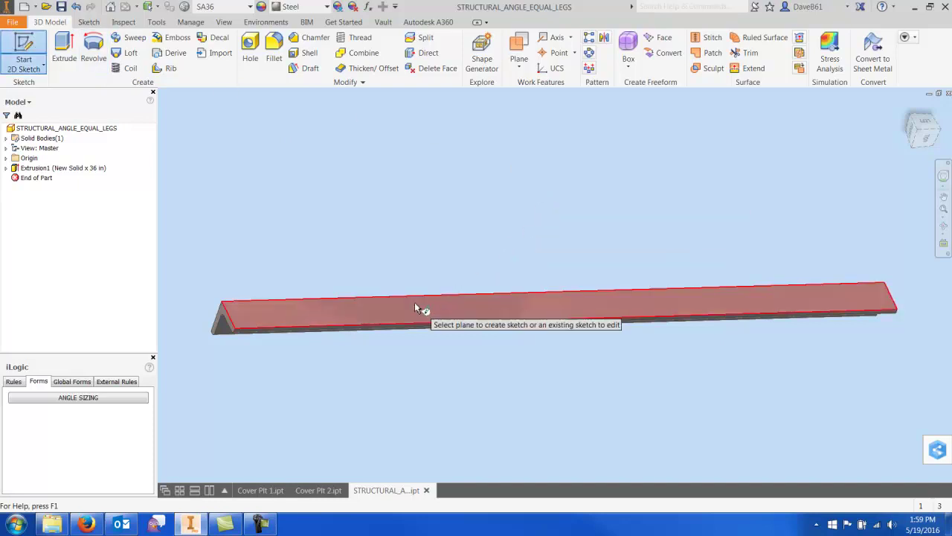
middle_click_drag(653, 215, 353, 199)
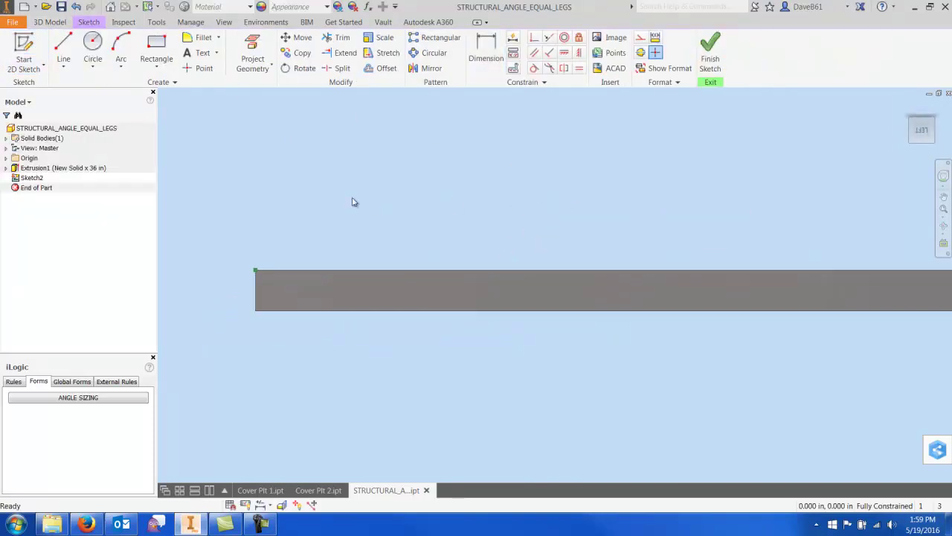
left_click(63, 50)
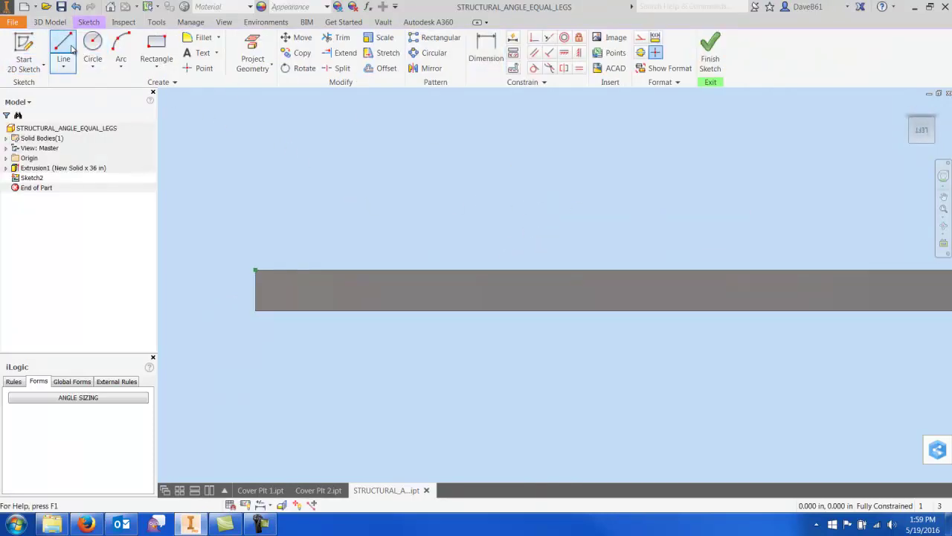
left_click(444, 240)
left_click(444, 354)
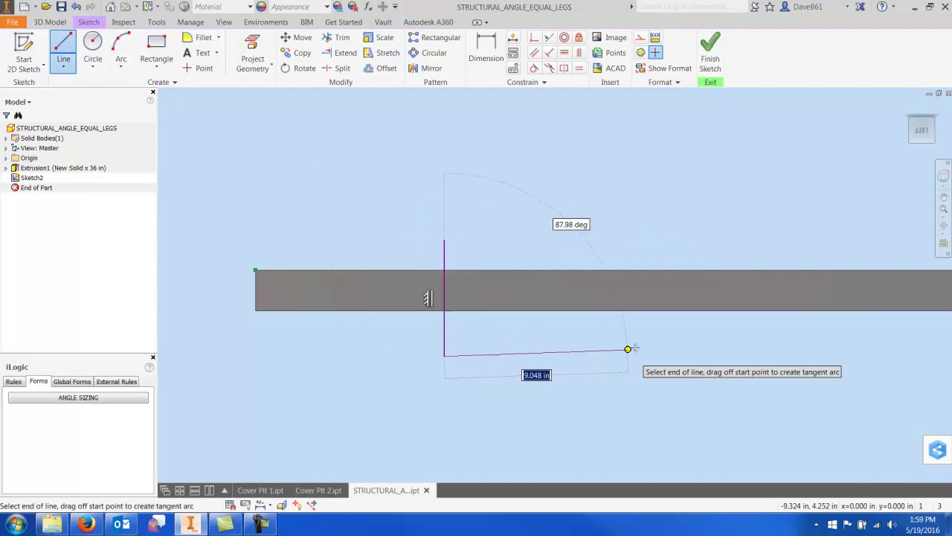
Dimension the line 12 in horizontally from the sketch's origin point at the angle's end corner and finish the sketch
left_click(486, 52)
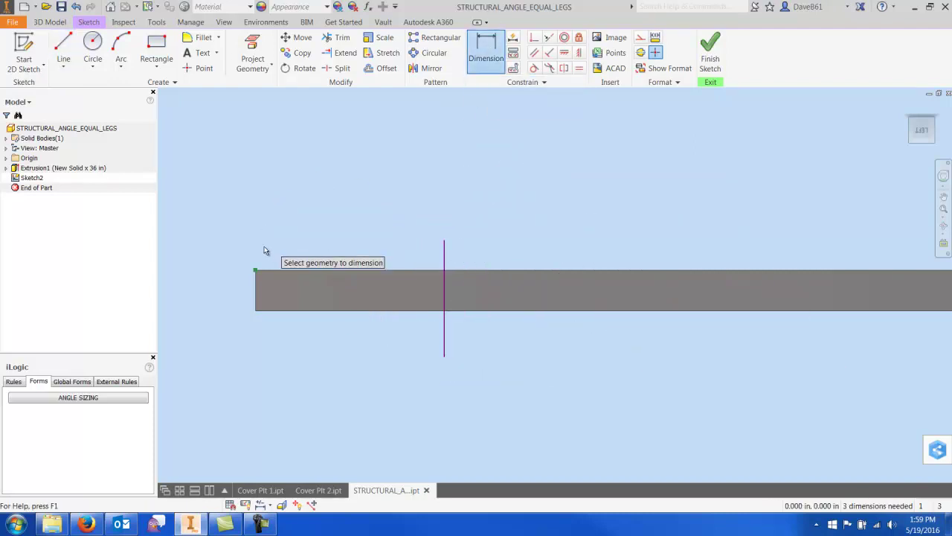
left_click(256, 270)
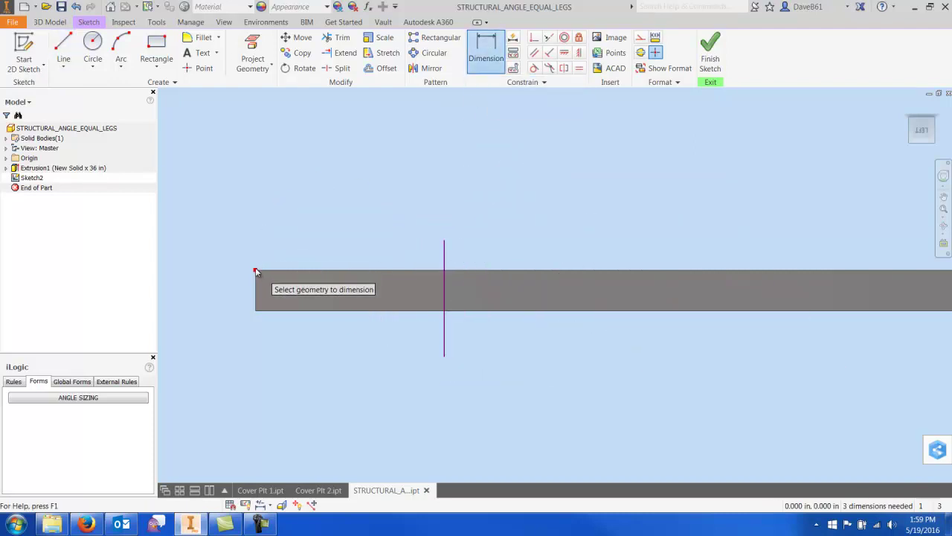
left_click(445, 265)
left_click(392, 212)
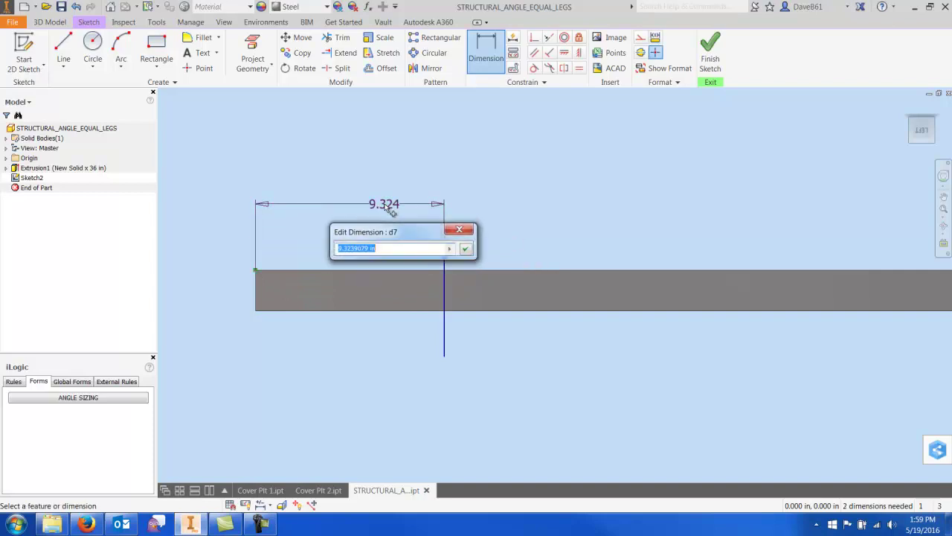
key("Return")
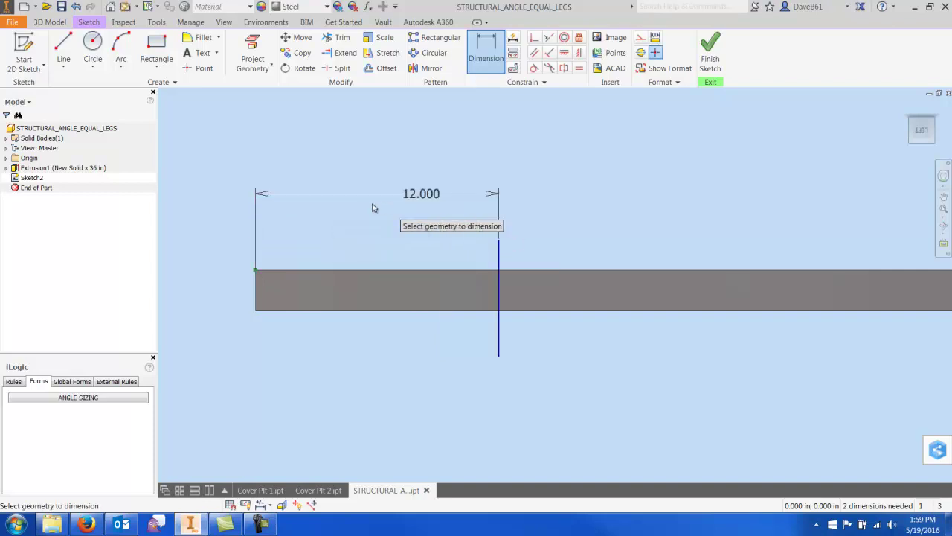
left_click(710, 51)
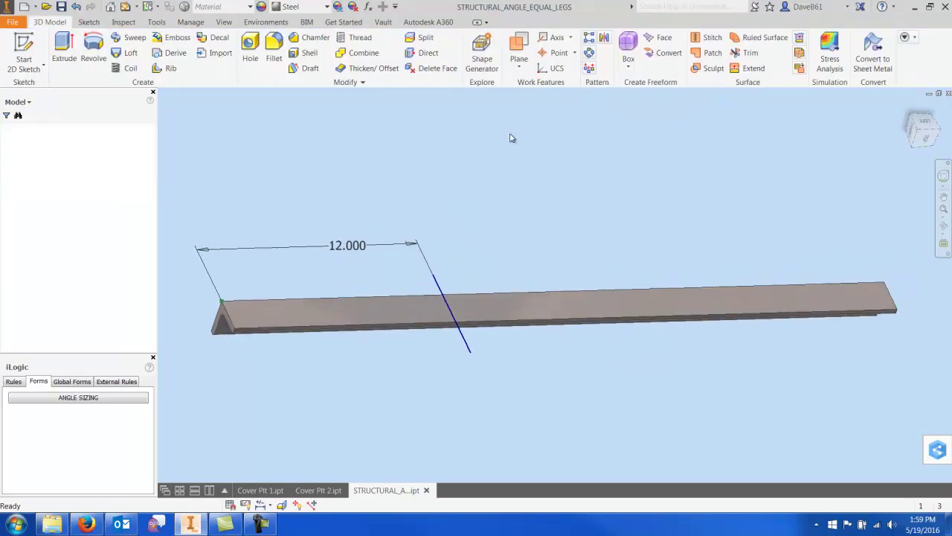
Start a Bend Part on the structural angle using the sketched line as the bend line
left_click(346, 81)
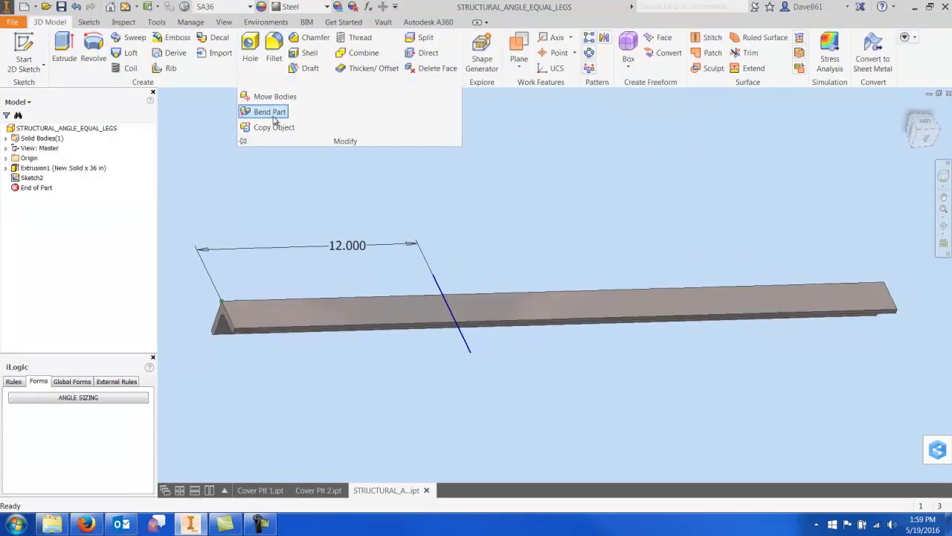
left_click(271, 113)
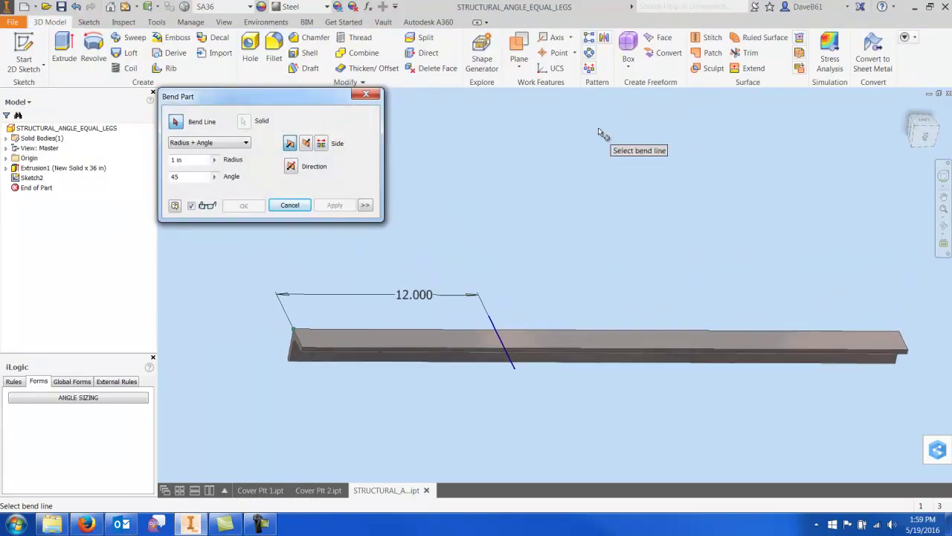
left_click(519, 370)
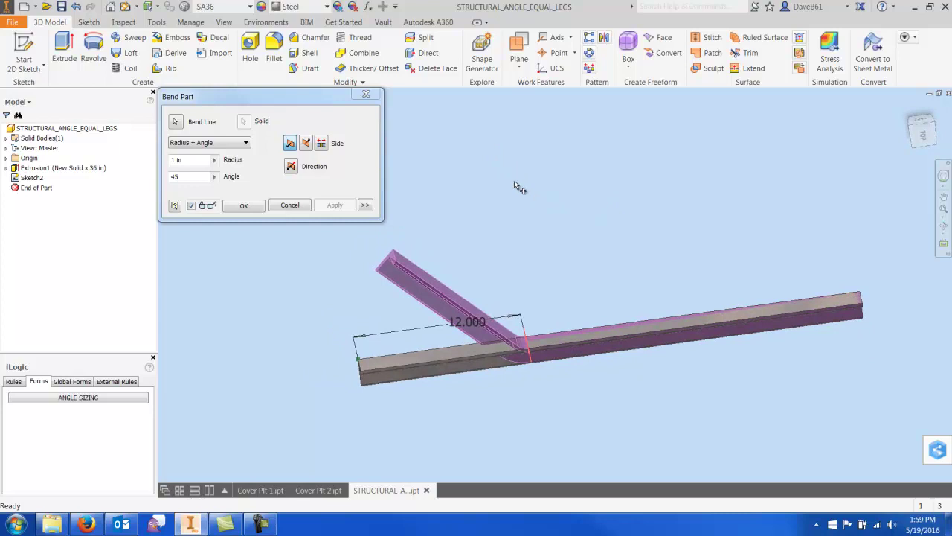
Try bending the longer side, both sides and the reversed direction, restoring the 12 in side and the original direction
left_click(306, 143)
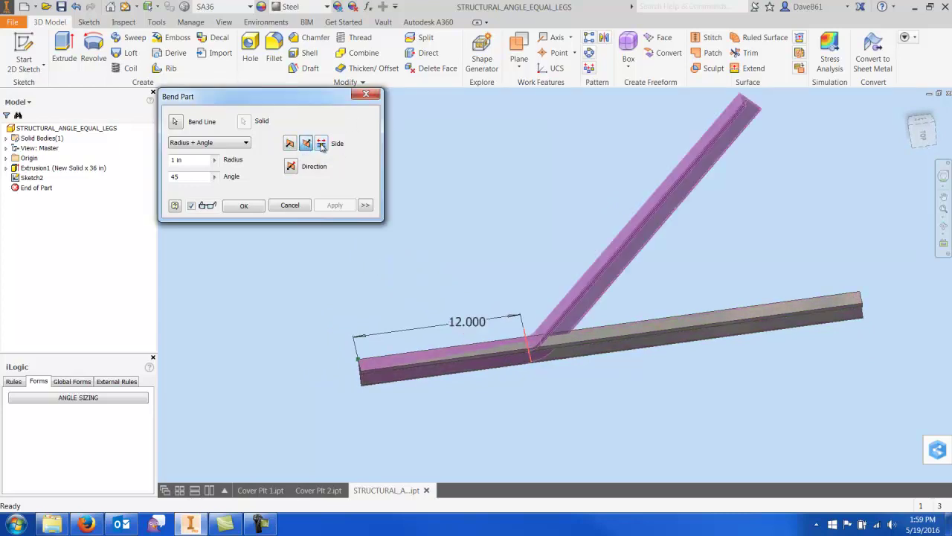
left_click(321, 143)
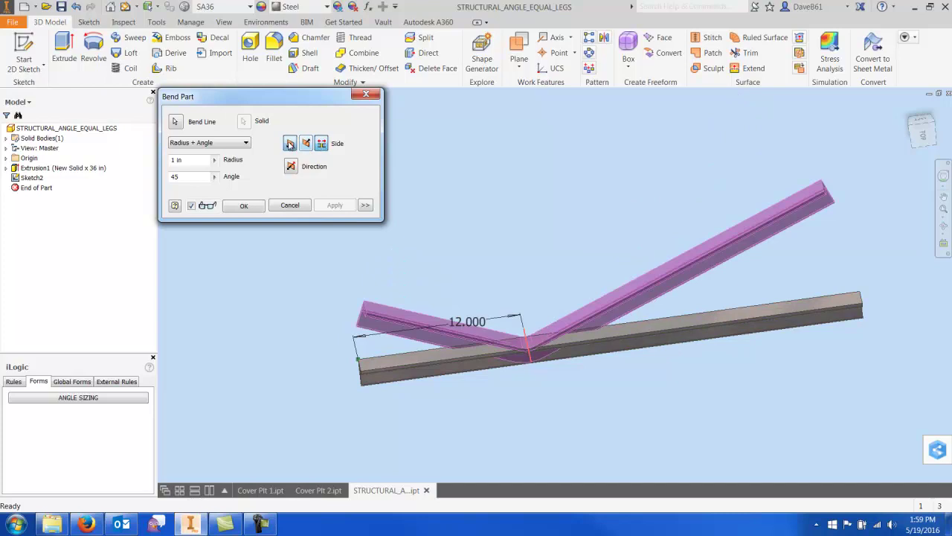
left_click(289, 144)
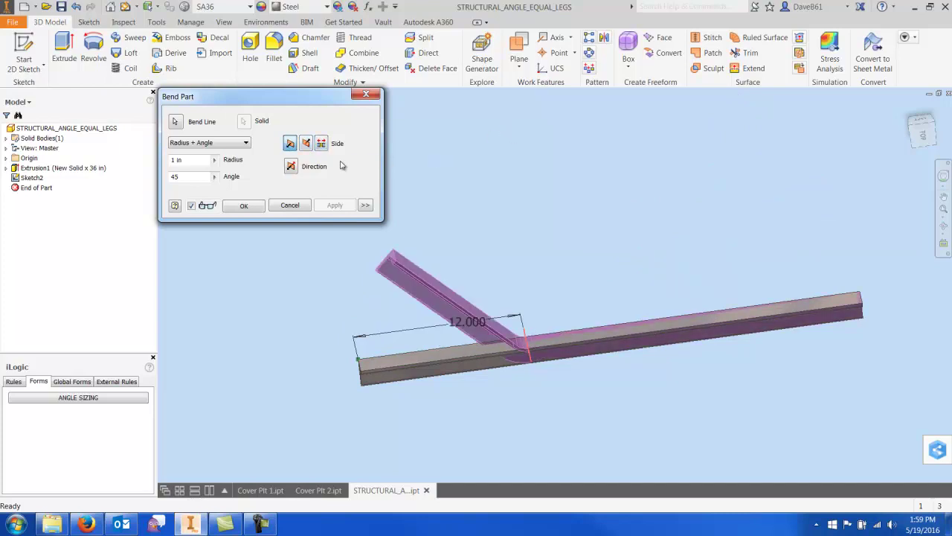
left_click(291, 167)
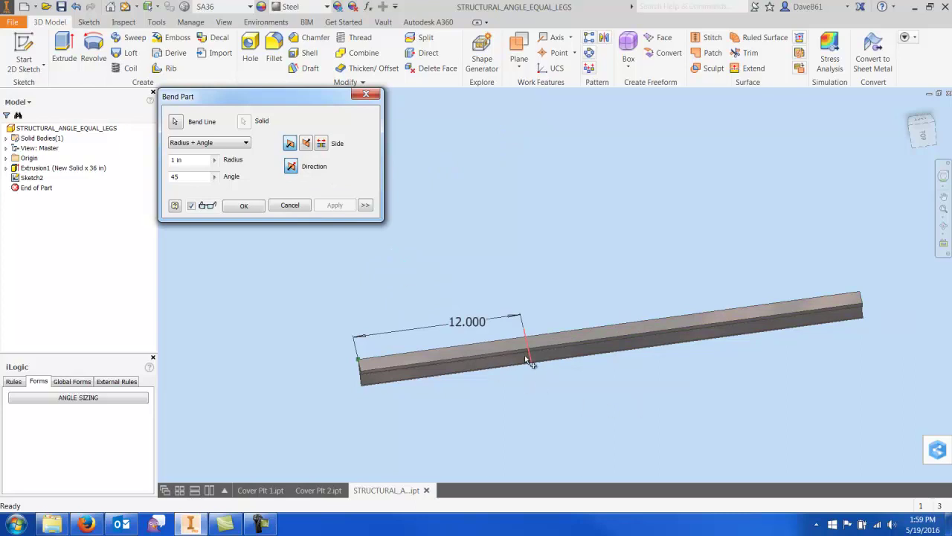
left_click(291, 168)
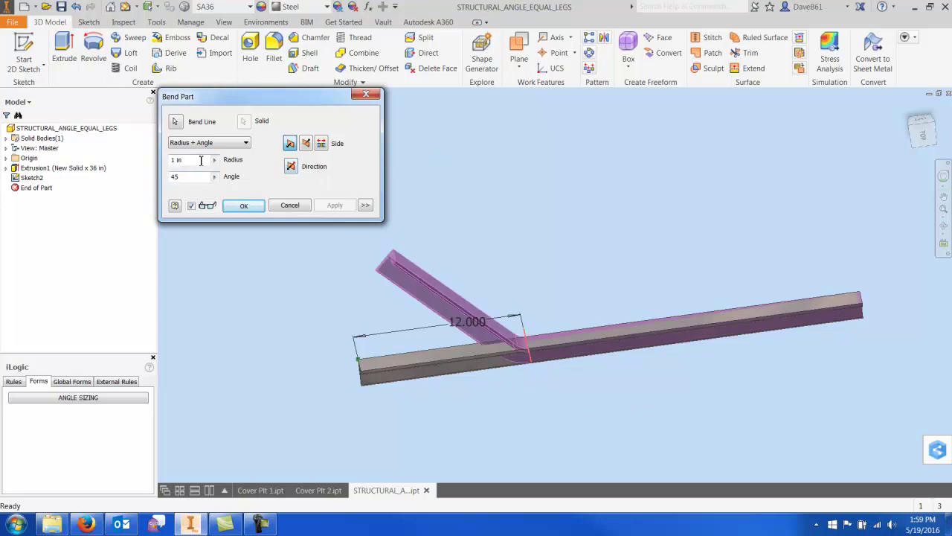
Set the bend radius to 2 in and the bend angle to 22.5 degrees
left_click_drag(199, 160, 173, 159)
type("3")
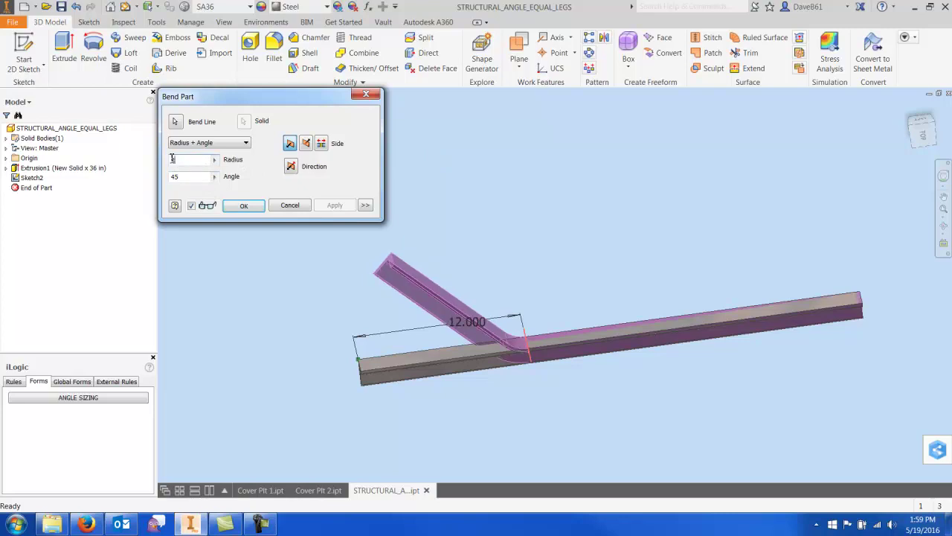
left_click_drag(188, 179, 158, 172)
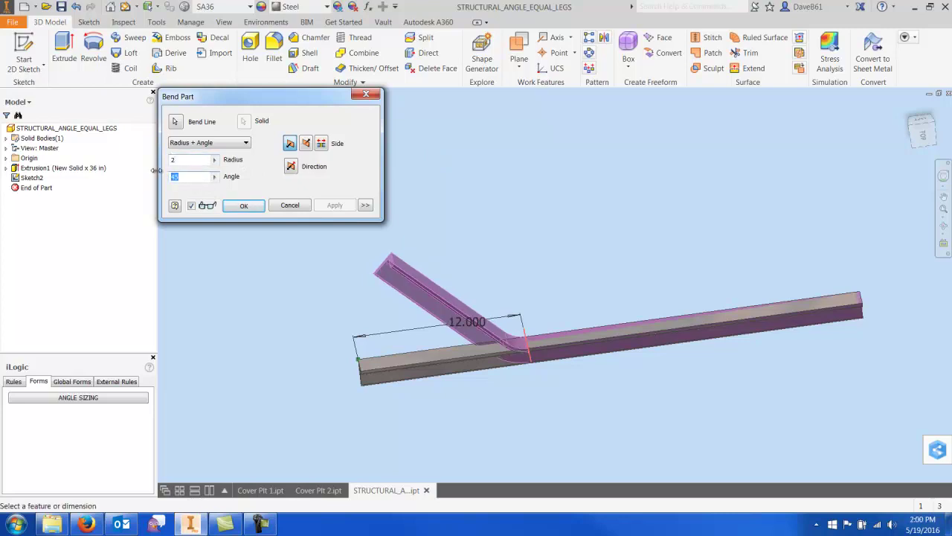
type("22.")
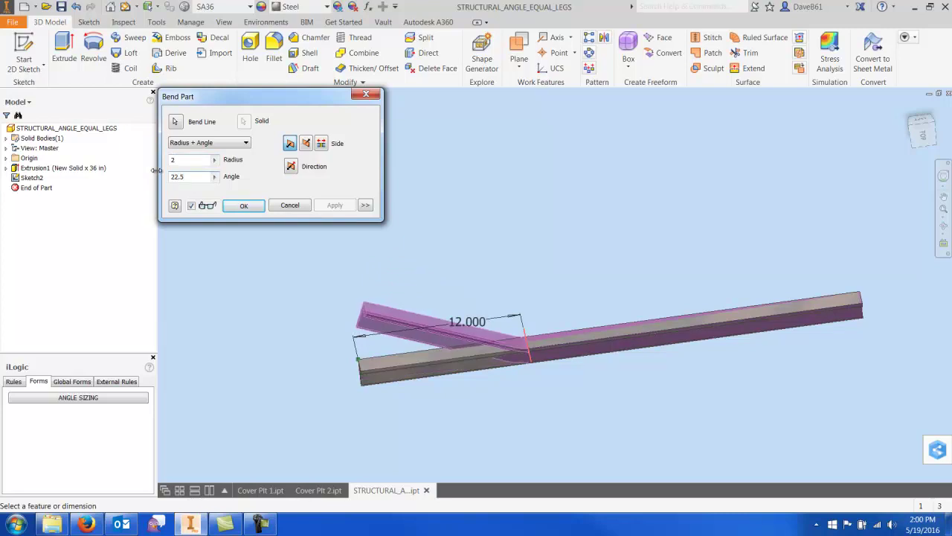
Try a 60 degree bend angle, set it to 30 degrees instead and create the bend in the structural angle
key("F5")
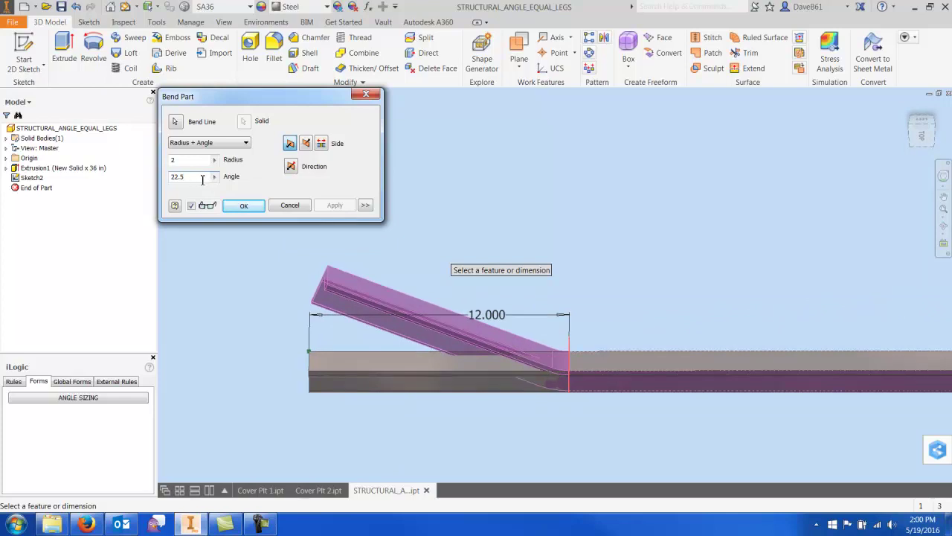
type("60")
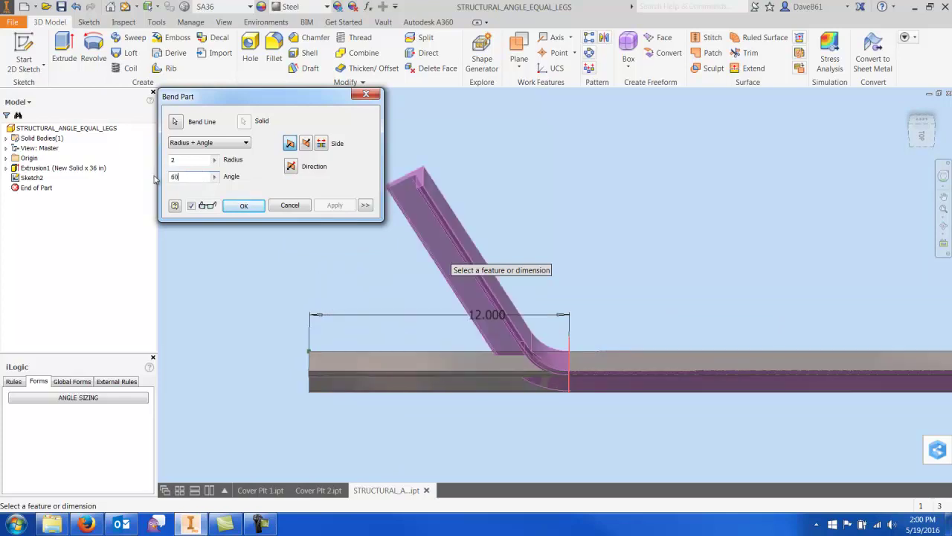
key("F5")
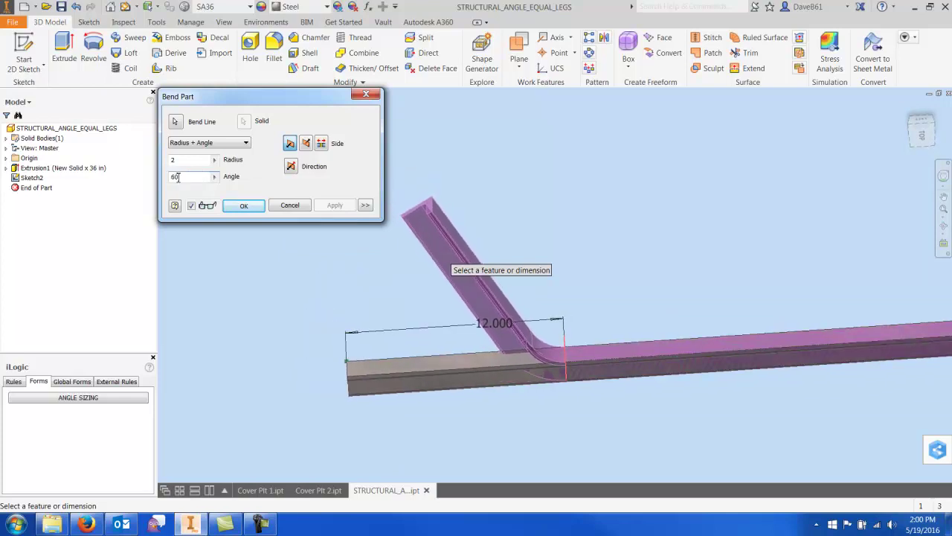
type("30")
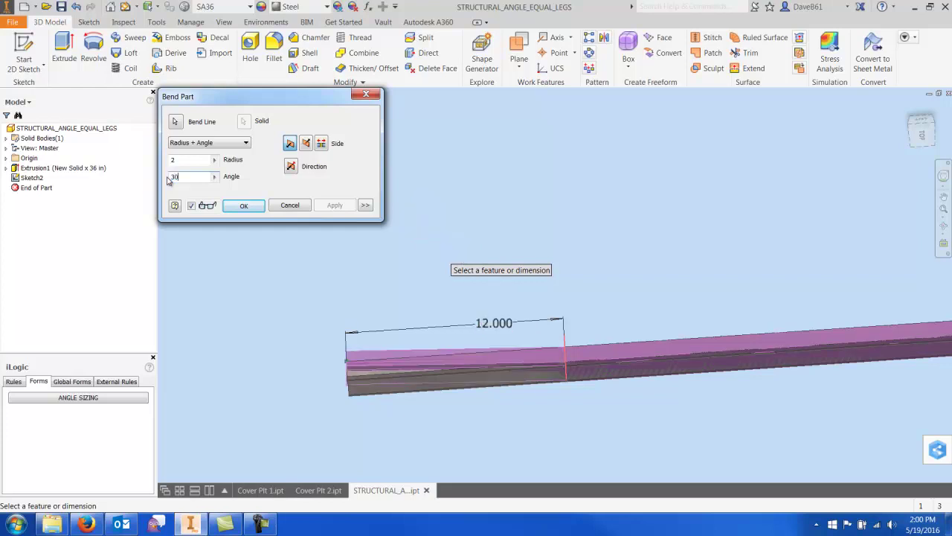
key("Return")
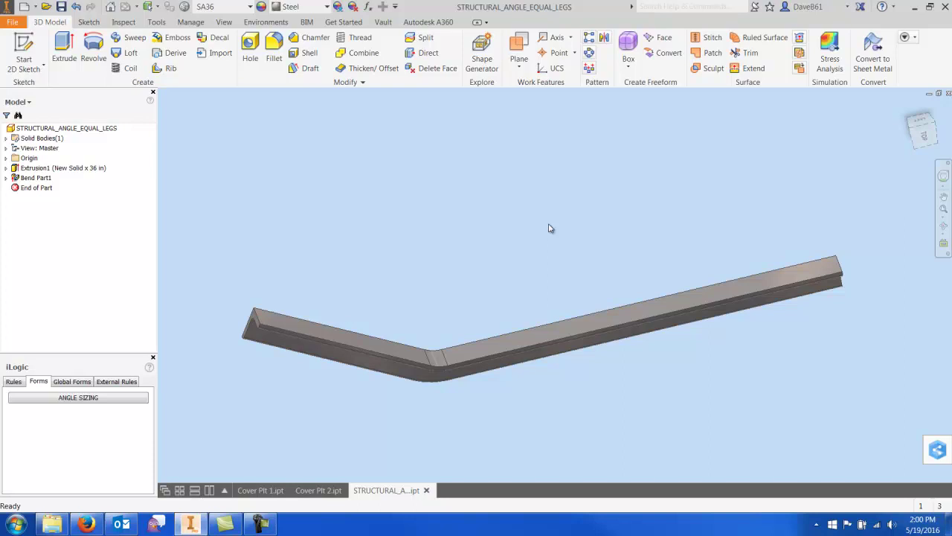
left_click(363, 81)
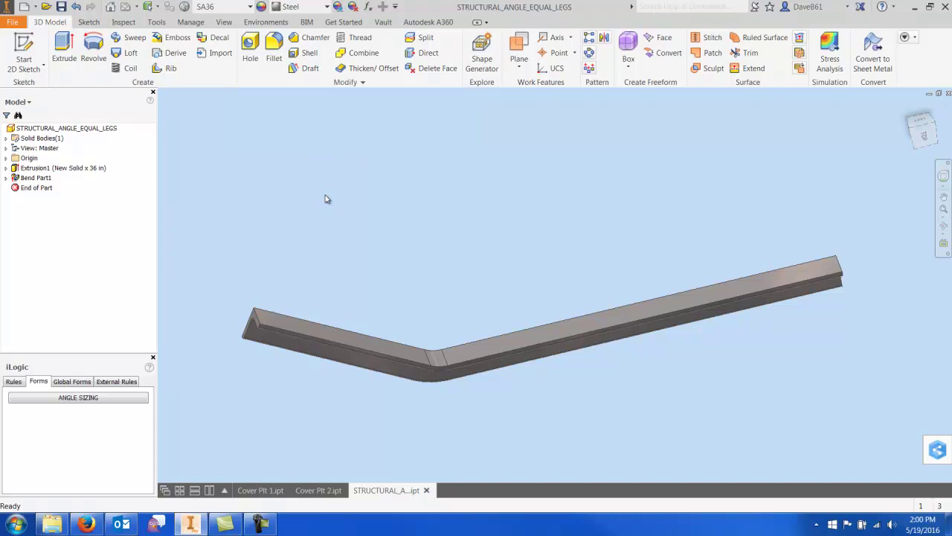
left_click(358, 83)
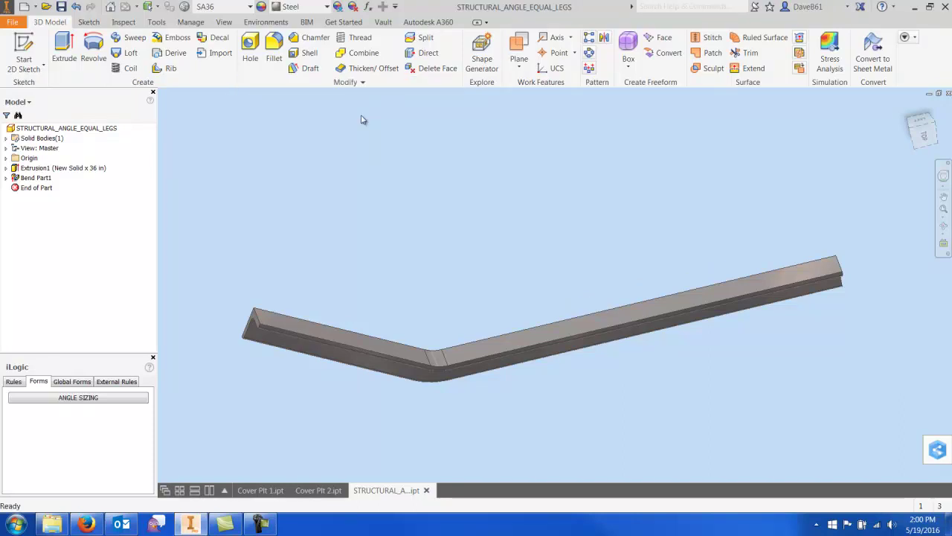
left_click(363, 82)
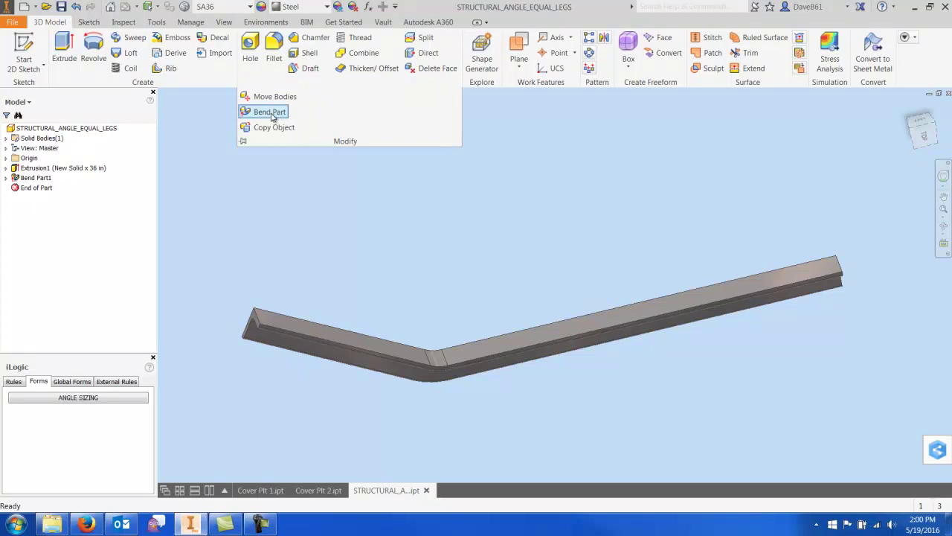